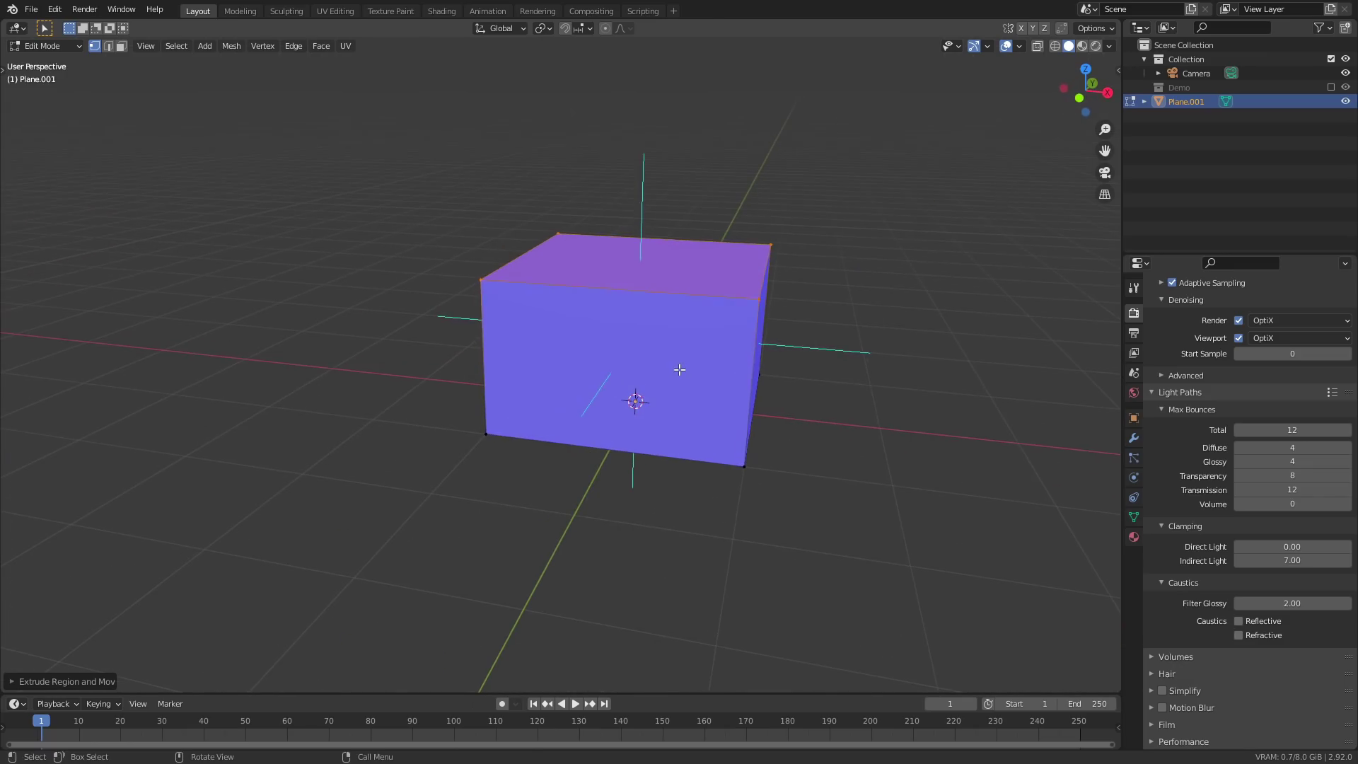
Undo the upward extrusion and place the extruded face about 1.1 m below the plane to form the box downward.
{"action": "key", "text": "ctrl+z"}
{"action": "key", "text": "g"}
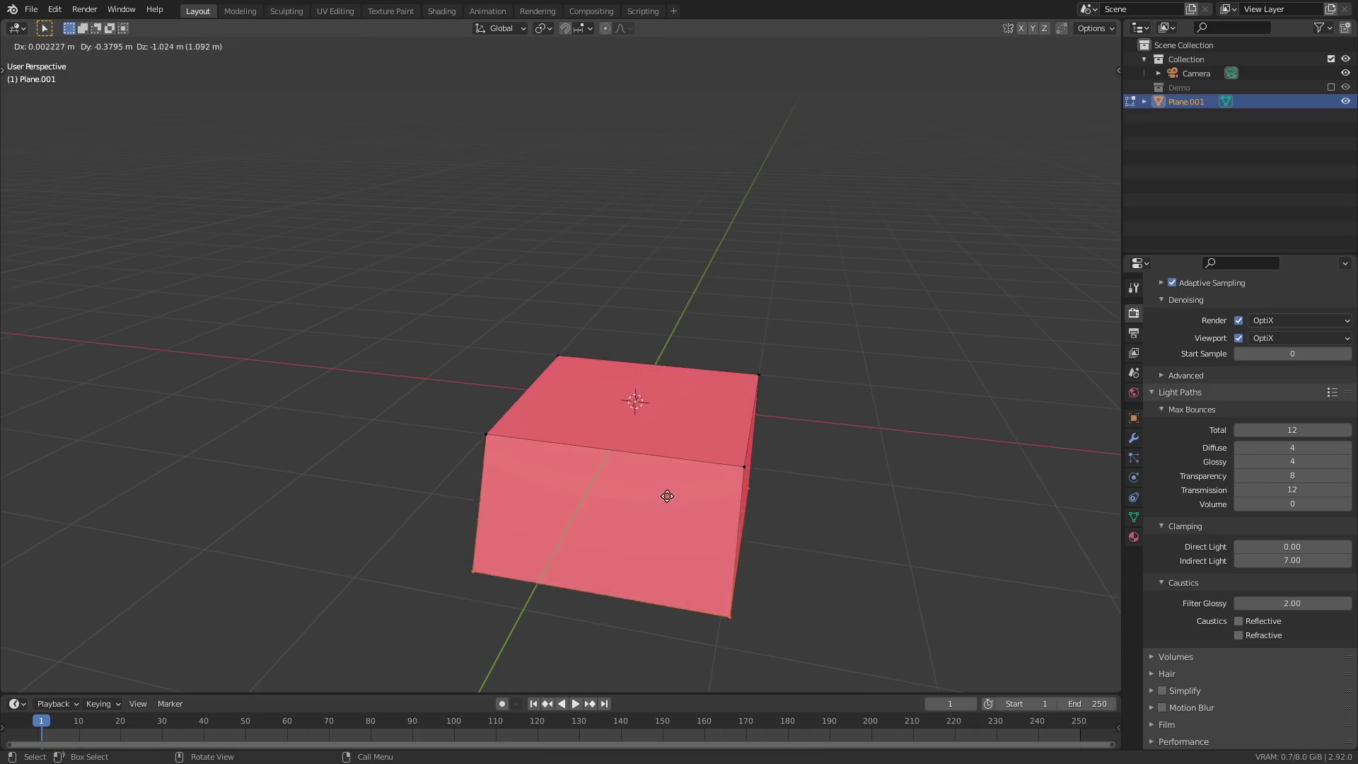
{"action": "left_click", "coordinate": [669, 507]}
{"action": "middle_click_drag", "start_coordinate": [742, 523], "coordinate": [592, 434], "text": "shift"}
{"action": "scroll", "coordinate": [697, 472], "scroll_direction": "up", "scroll_amount": 3}
{"action": "key", "text": "alt+z"}
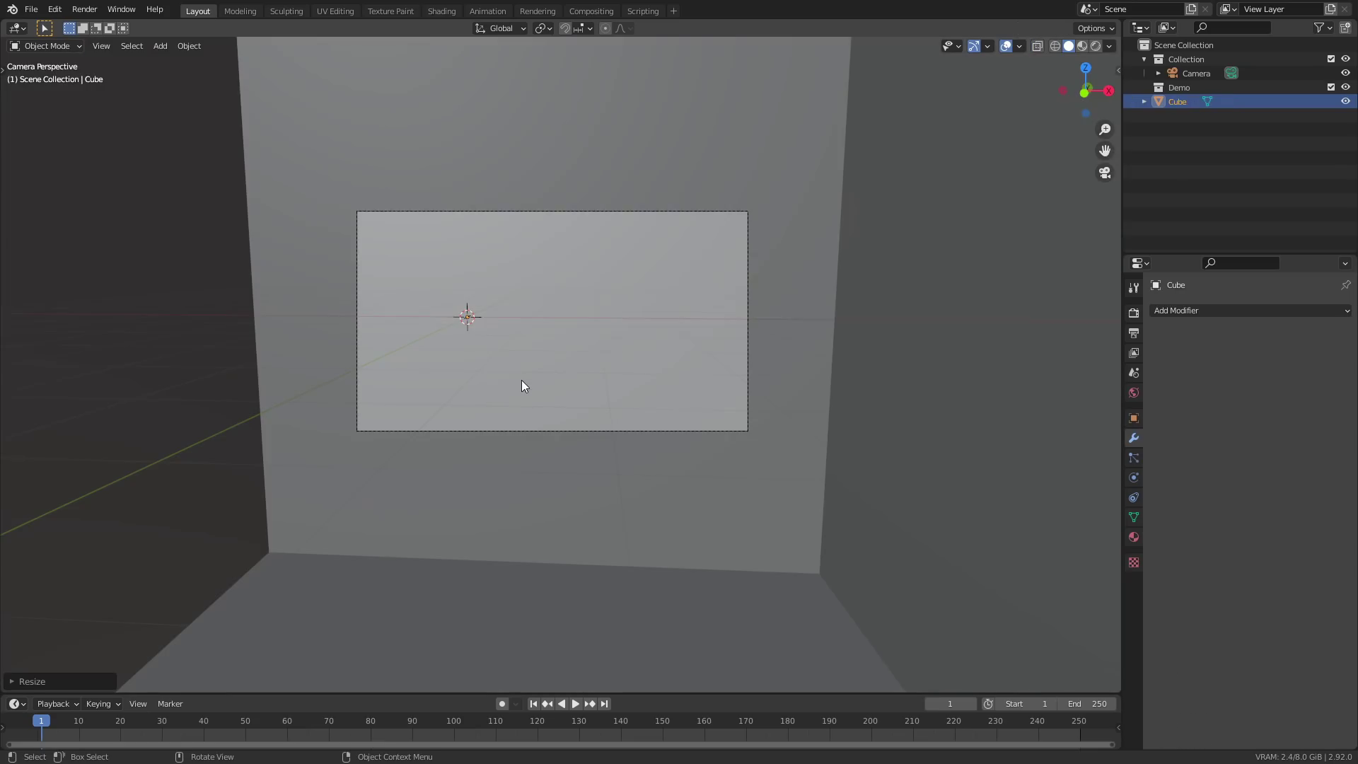
Aim the camera at the inner corner of the room cube and scale the cube to about 0.78 along global Z.
{"action": "key", "text": "shift+grave"}
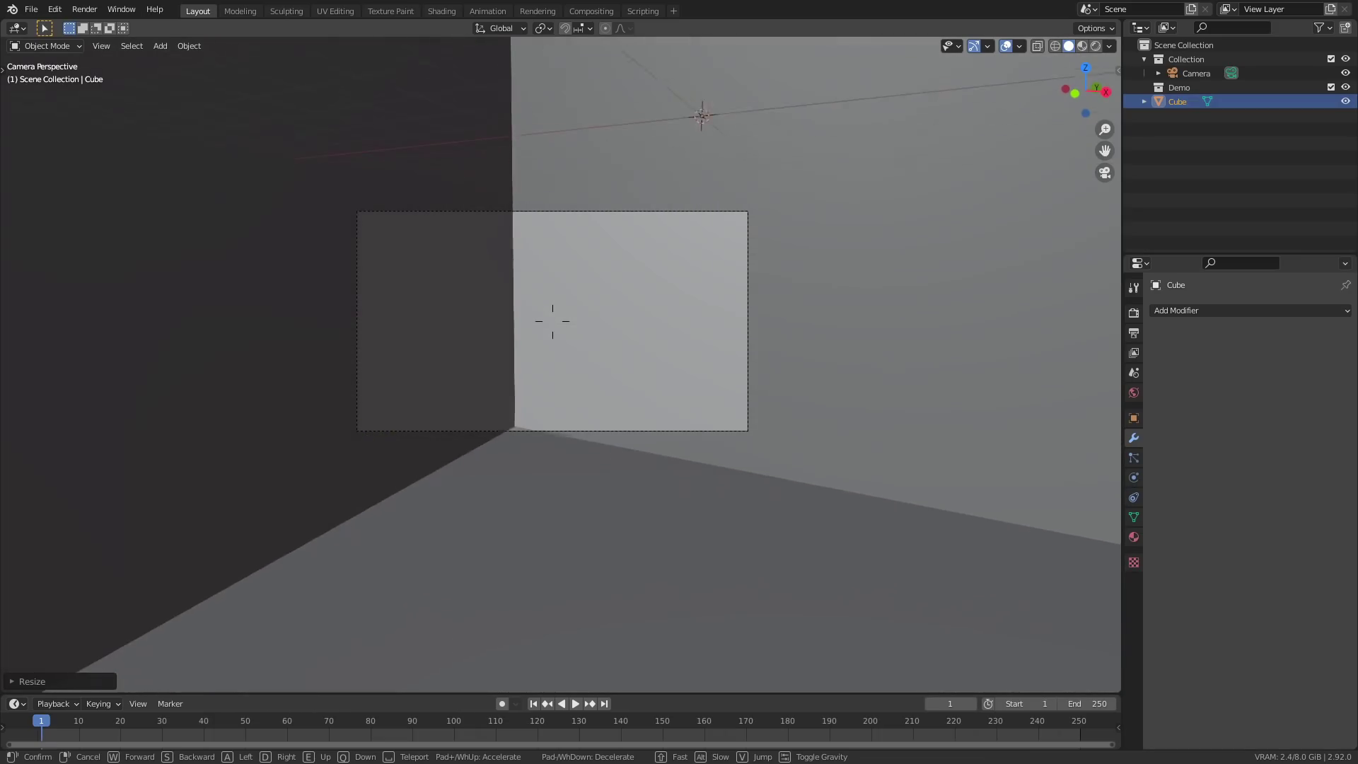
{"action": "left_click", "coordinate": [562, 363]}
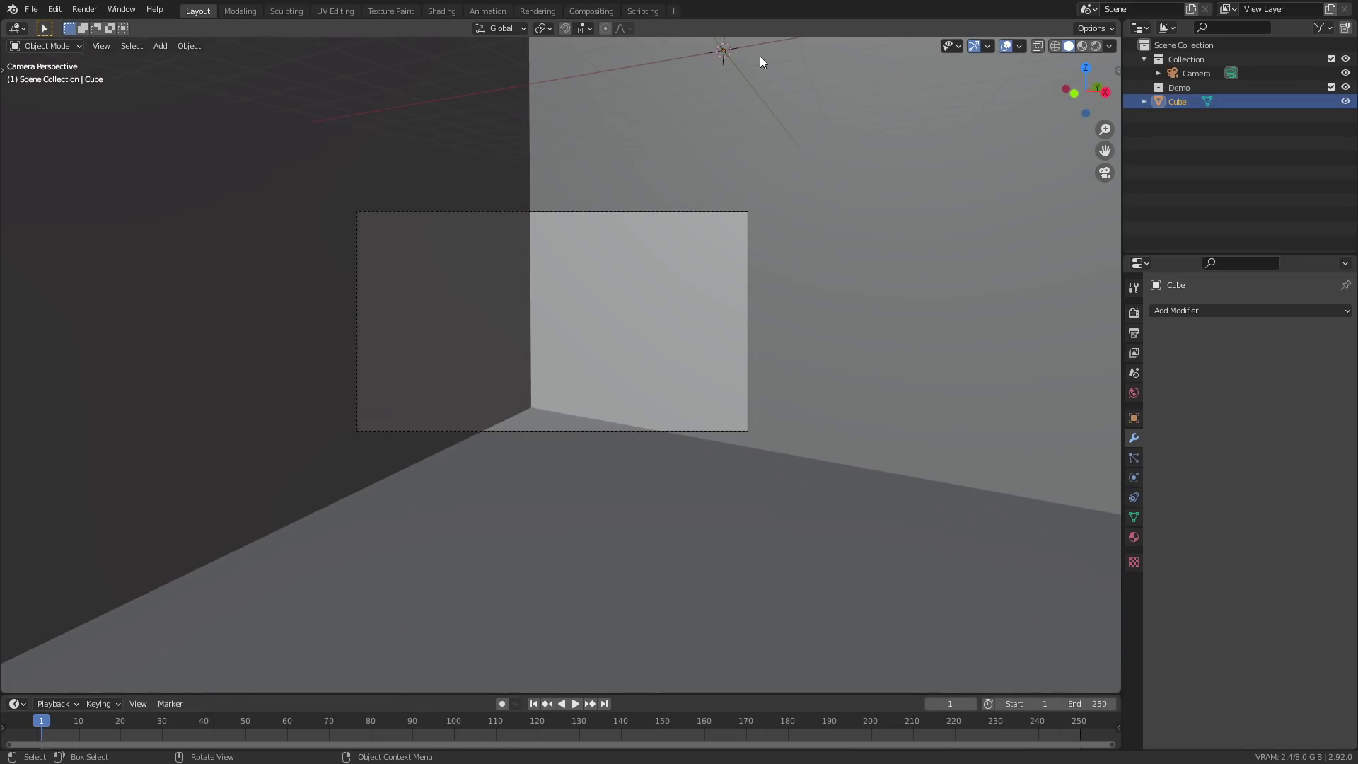
{"action": "key", "text": "s"}
{"action": "key", "text": "z"}
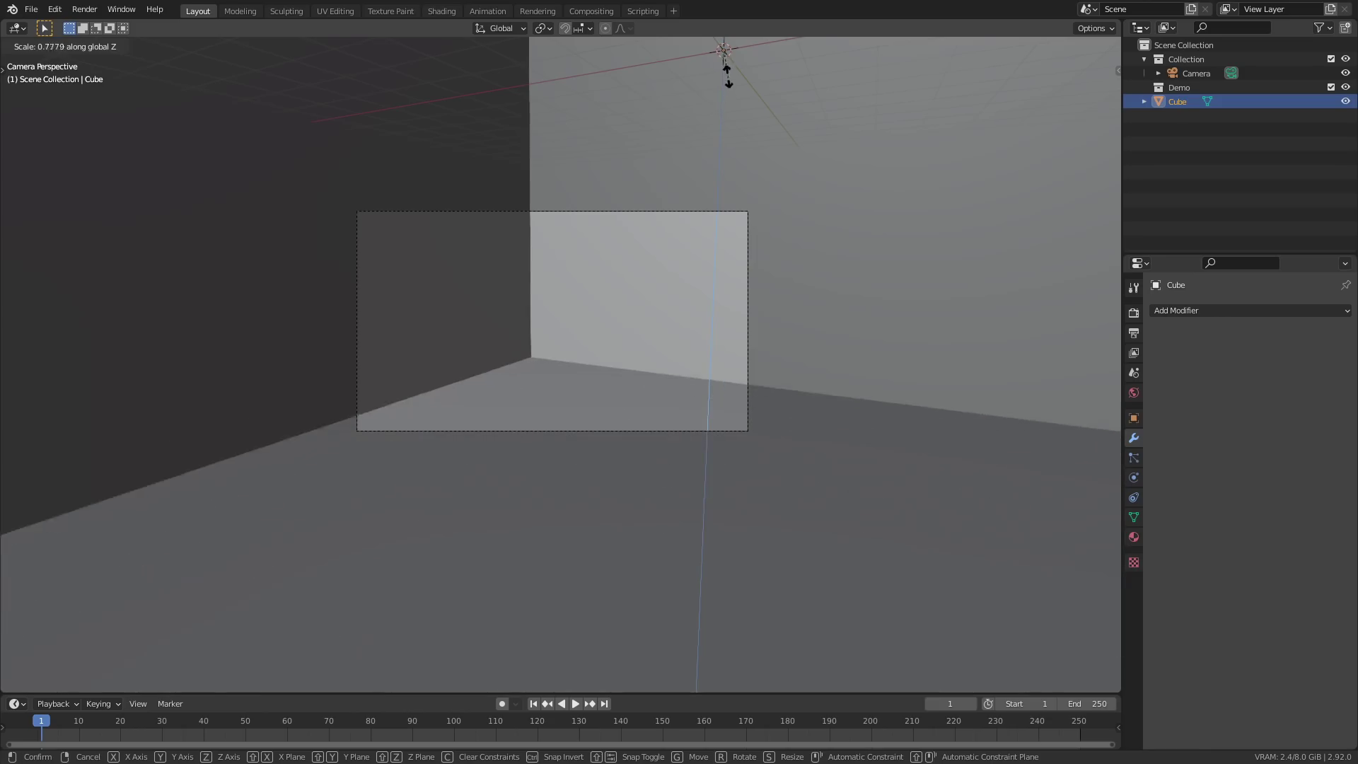
{"action": "left_click", "coordinate": [727, 75]}
Fly the camera forward and back to reframe the cube's inner corner and floor.
{"action": "scroll", "coordinate": [602, 290], "scroll_direction": "up", "scroll_amount": 4}
{"action": "key", "text": "shift+grave"}
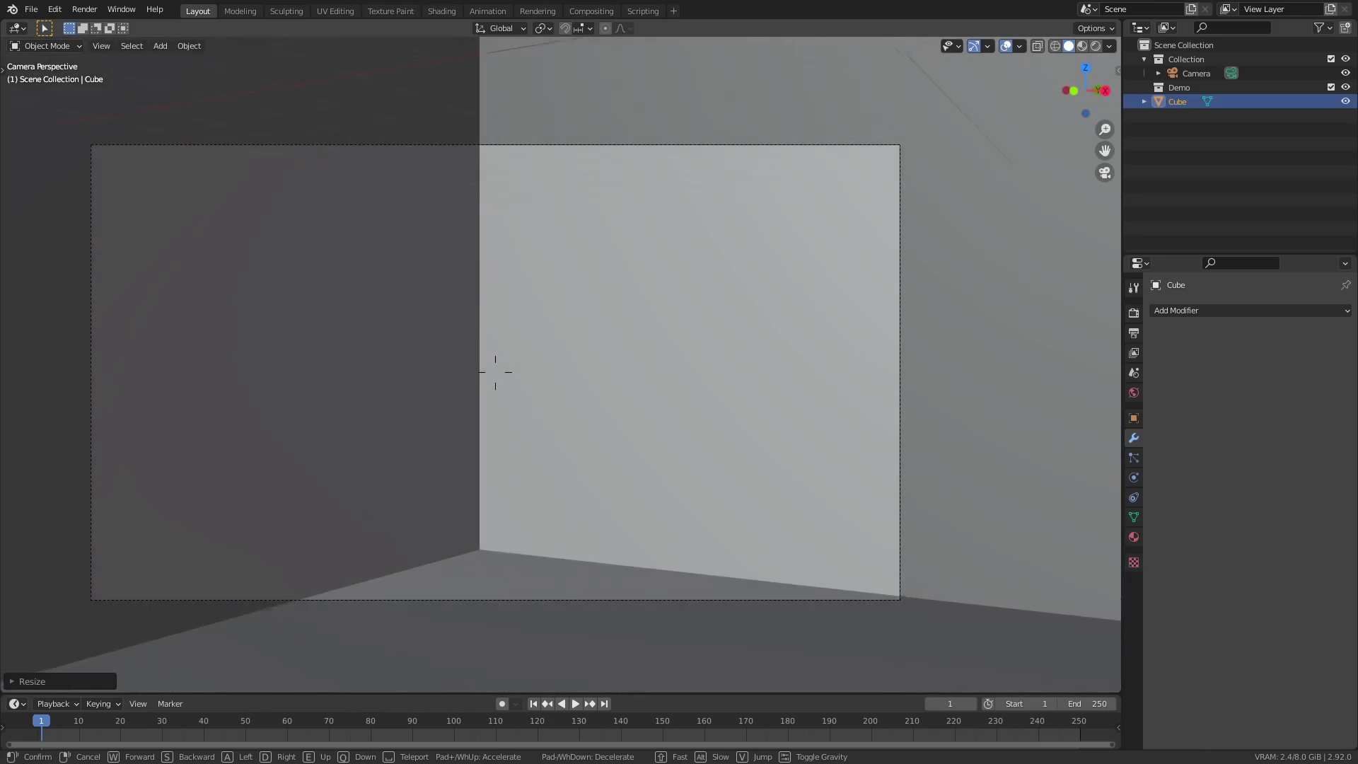
{"action": "key", "text": "w"}
{"action": "key", "text": "s"}
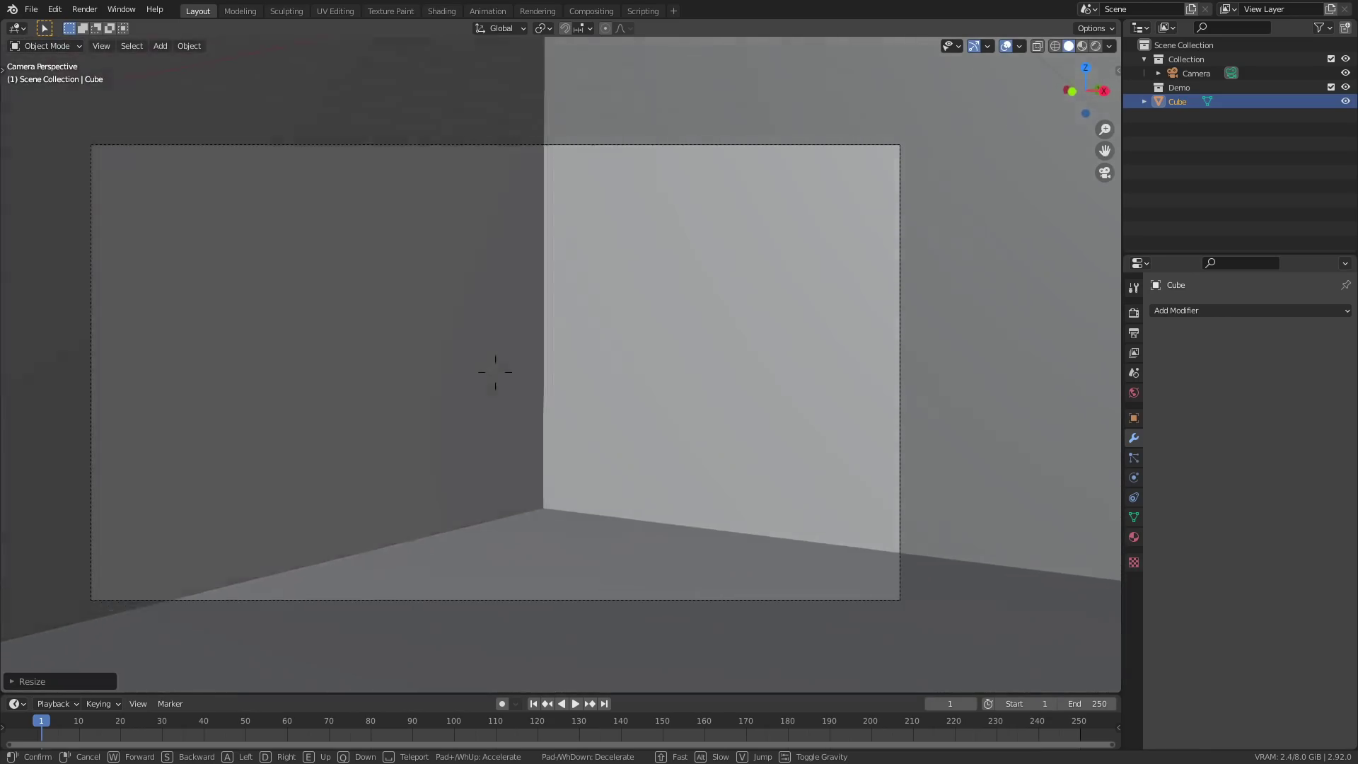
{"action": "key", "text": "w"}
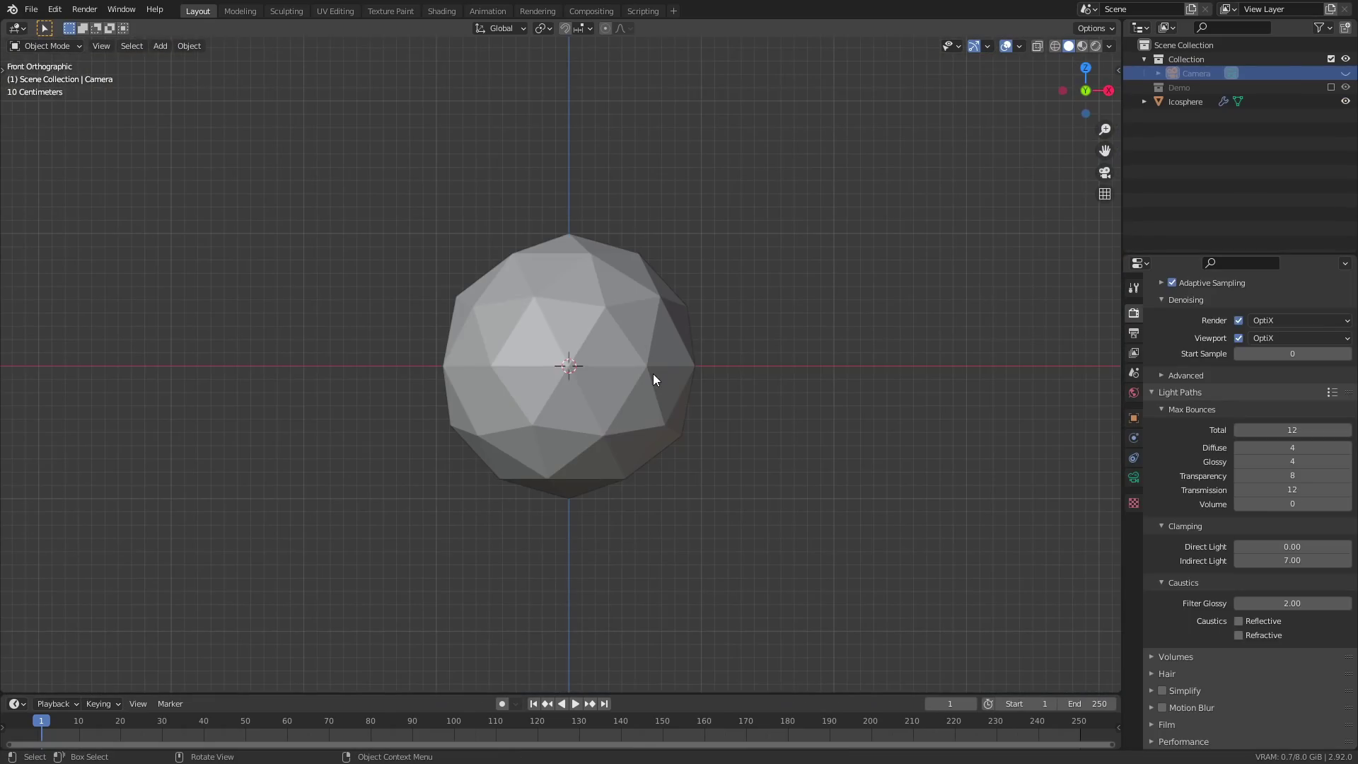
Set the icosphere's subdivision surface to level 2.
{"action": "middle_click_drag", "start_coordinate": [588, 365], "coordinate": [703, 385]}
{"action": "left_click", "coordinate": [512, 332]}
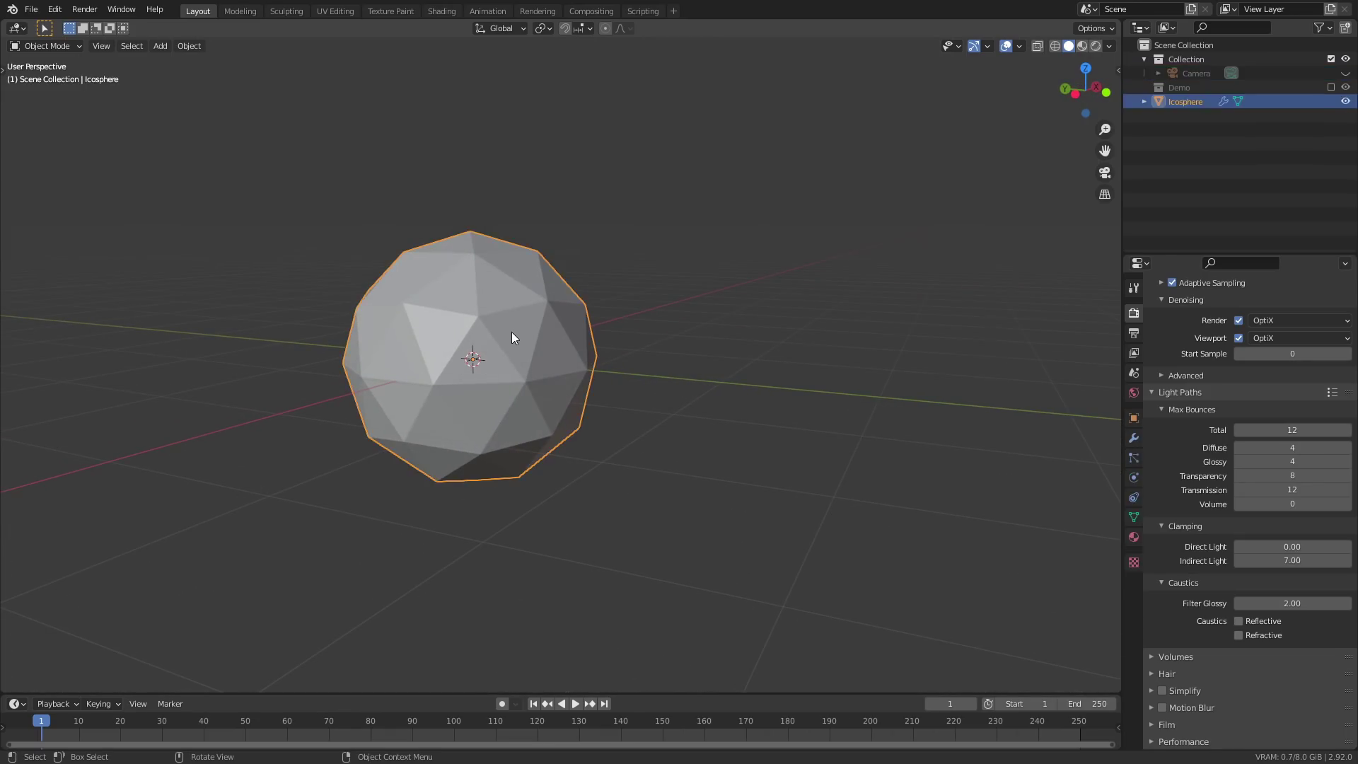
{"action": "key", "text": "ctrl+2"}
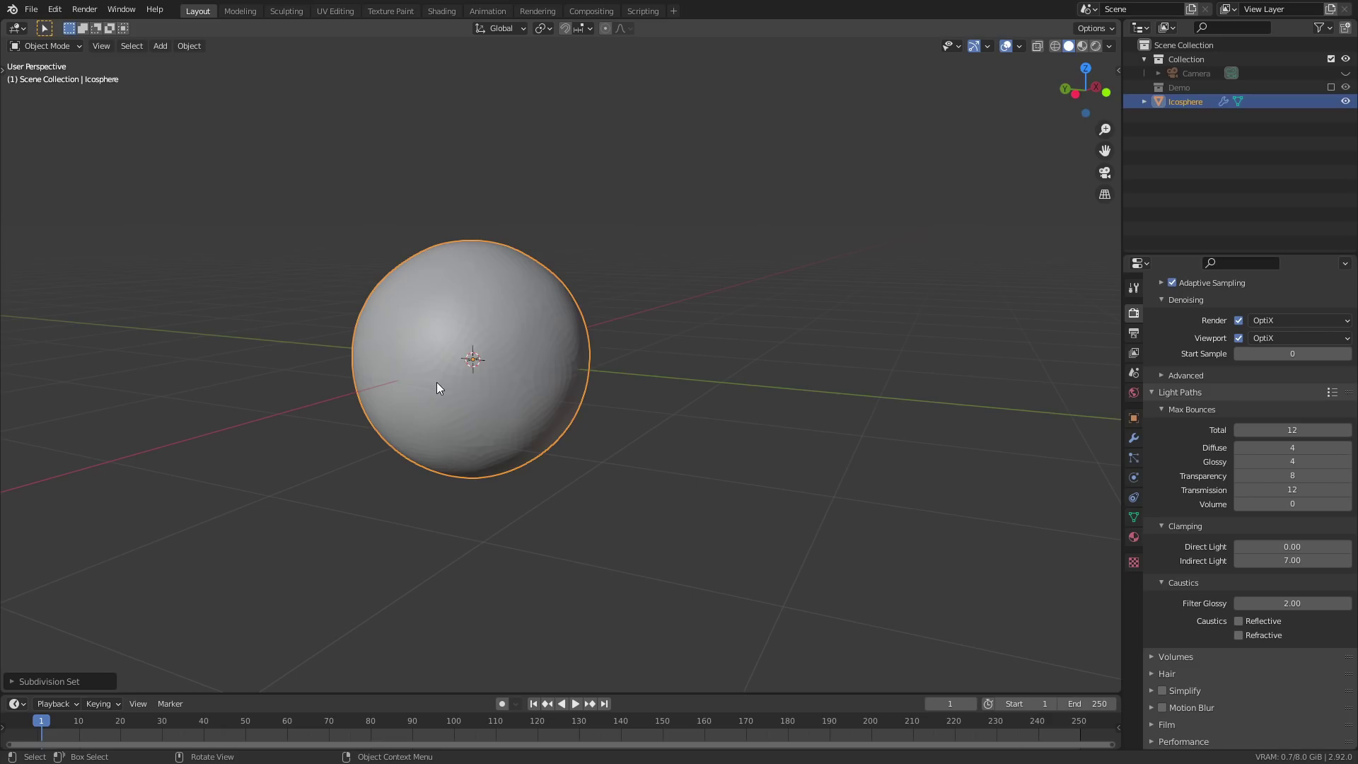
{"action": "scroll", "coordinate": [439, 383], "scroll_direction": "up", "scroll_amount": 7}
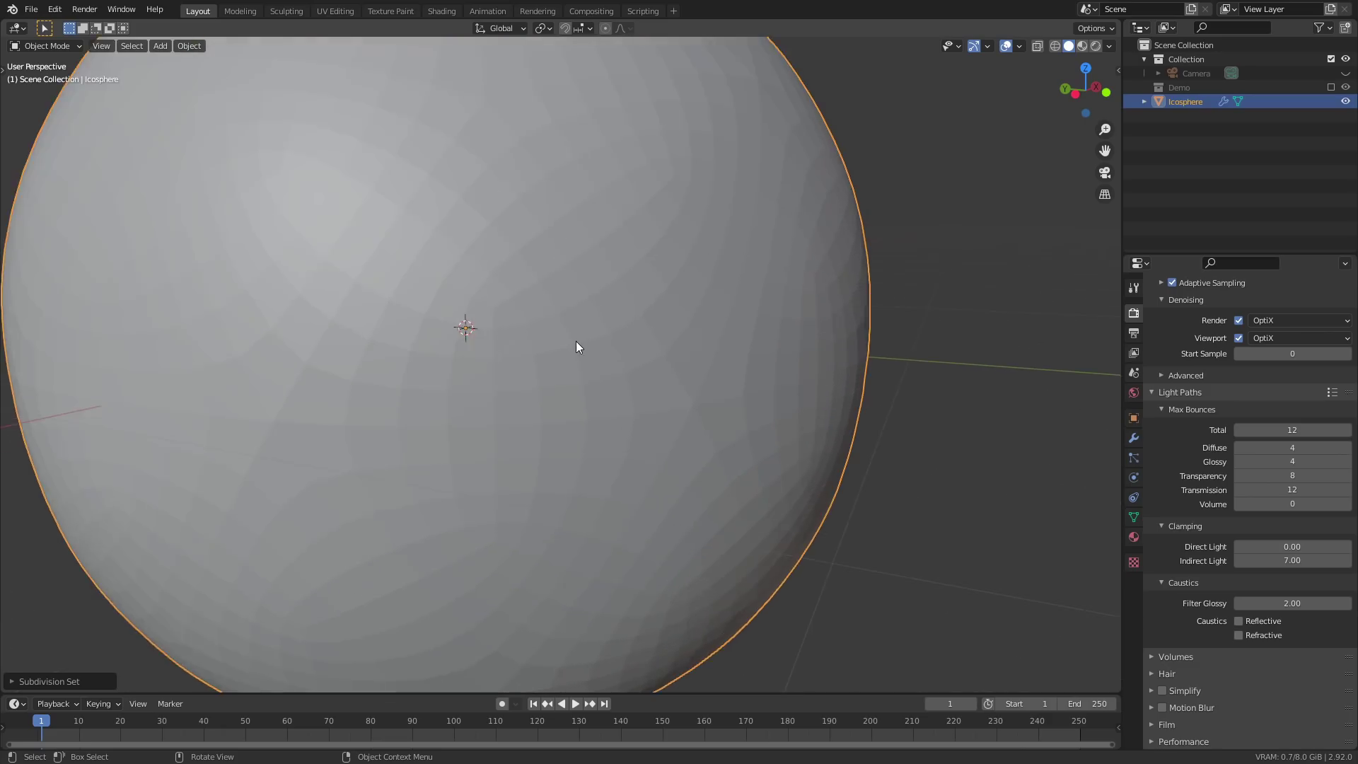
{"action": "scroll", "coordinate": [576, 341], "scroll_direction": "up", "scroll_amount": 2}
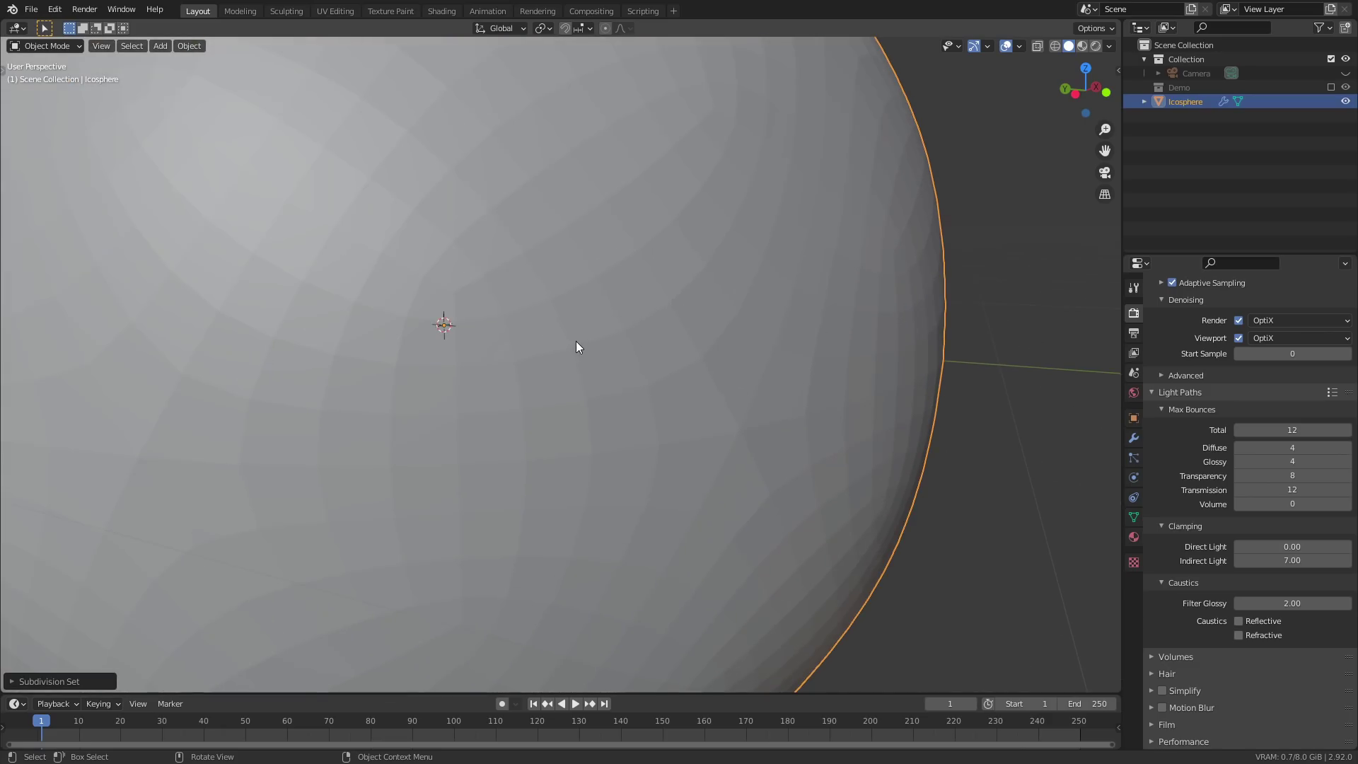
{"action": "scroll", "coordinate": [575, 340], "scroll_direction": "up", "scroll_amount": 2}
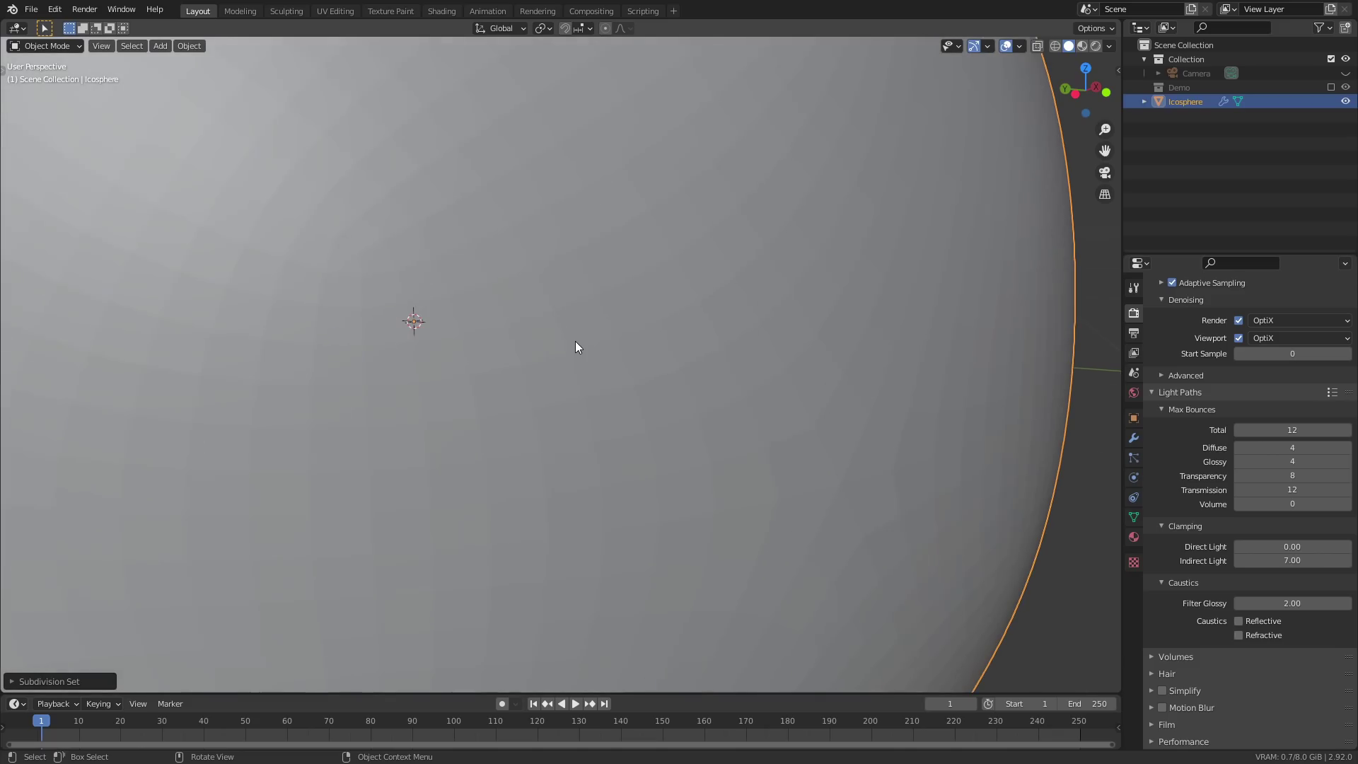
{"action": "scroll", "coordinate": [575, 341], "scroll_direction": "down", "scroll_amount": 3}
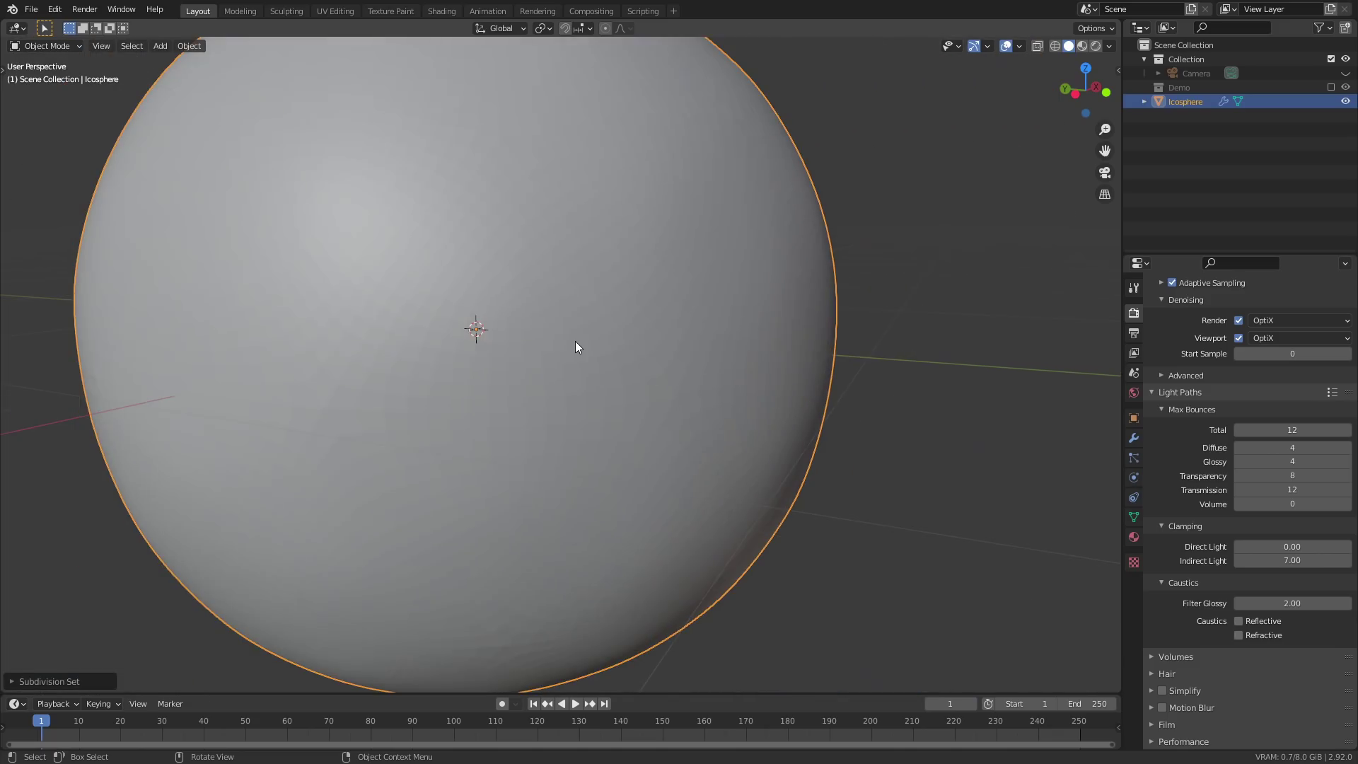
{"action": "scroll", "coordinate": [575, 341], "scroll_direction": "down", "scroll_amount": 2}
{"action": "scroll", "coordinate": [575, 341], "scroll_direction": "down", "scroll_amount": 1}
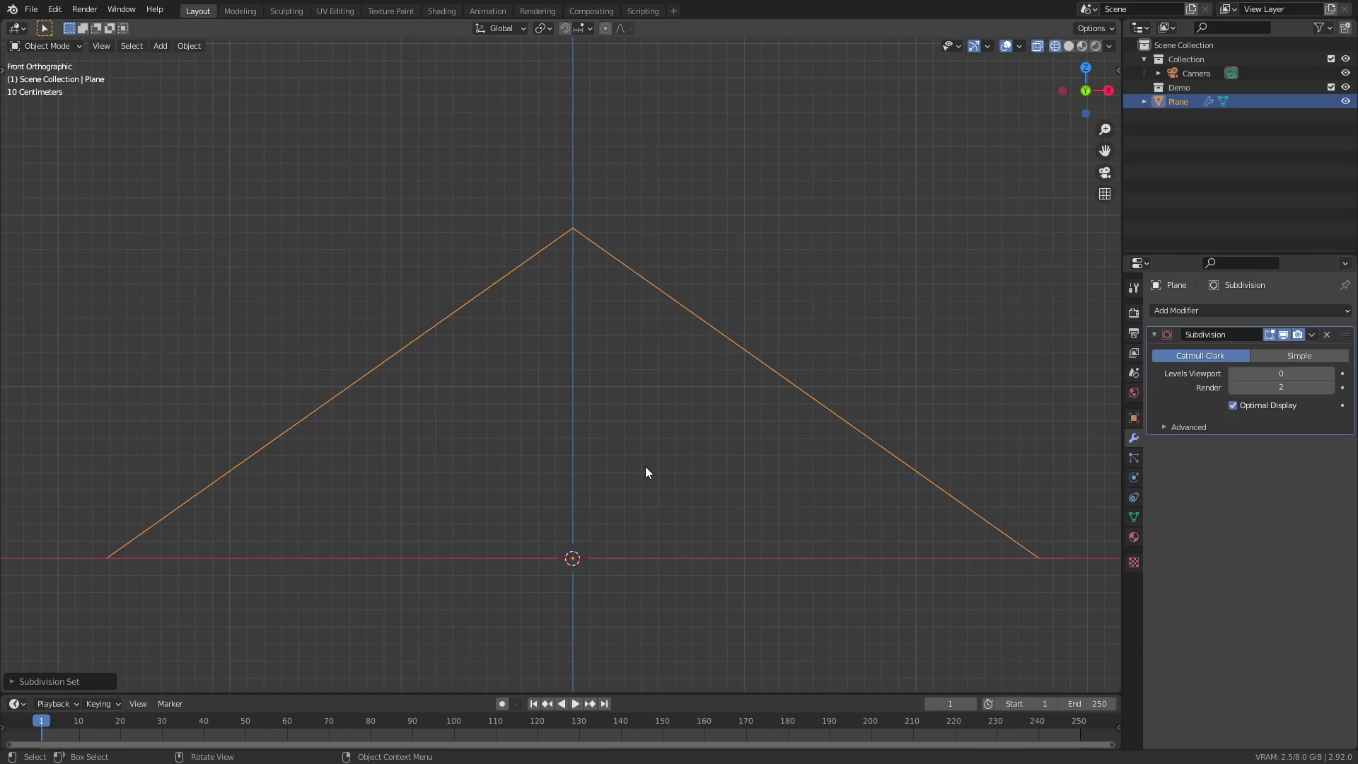
Raise the bent plane's subdivision viewport level one at a time up to 5.
{"action": "key", "text": "ctrl+1"}
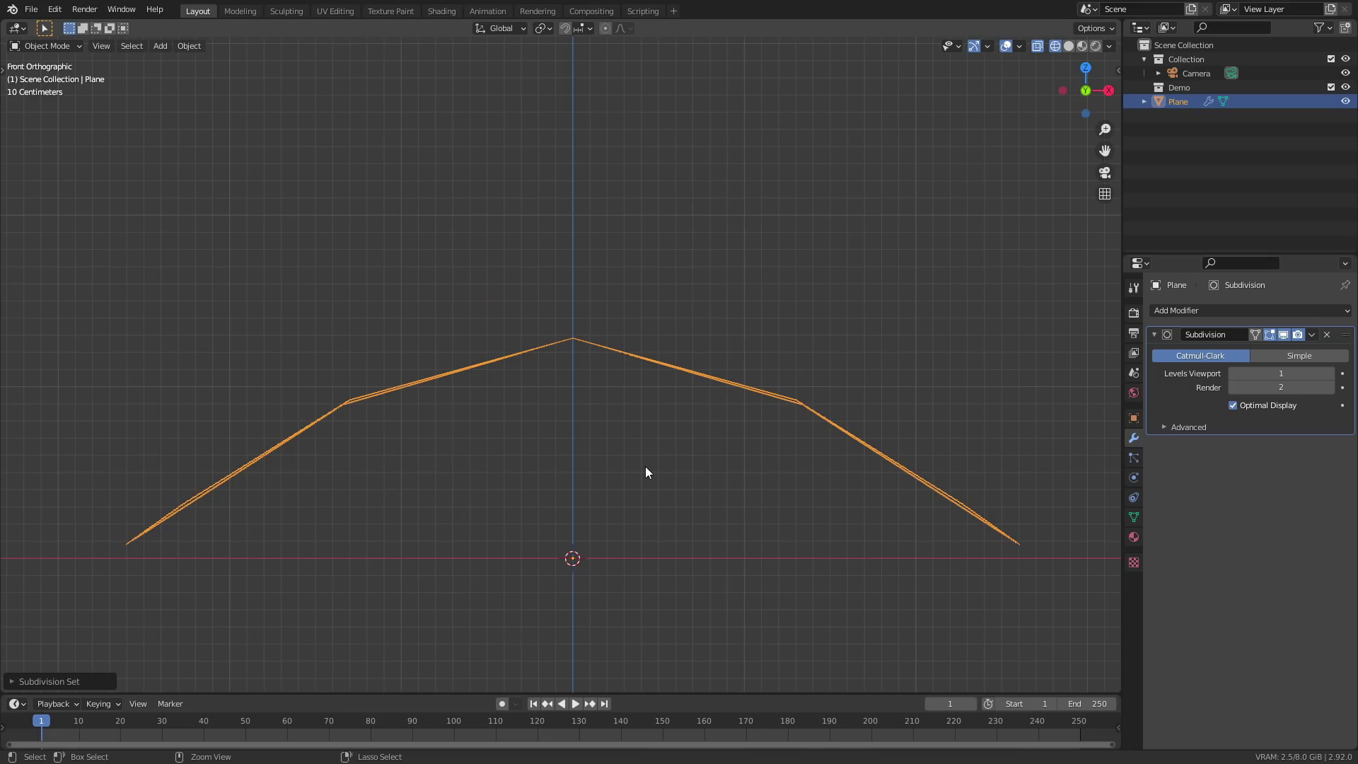
{"action": "key", "text": "ctrl+2"}
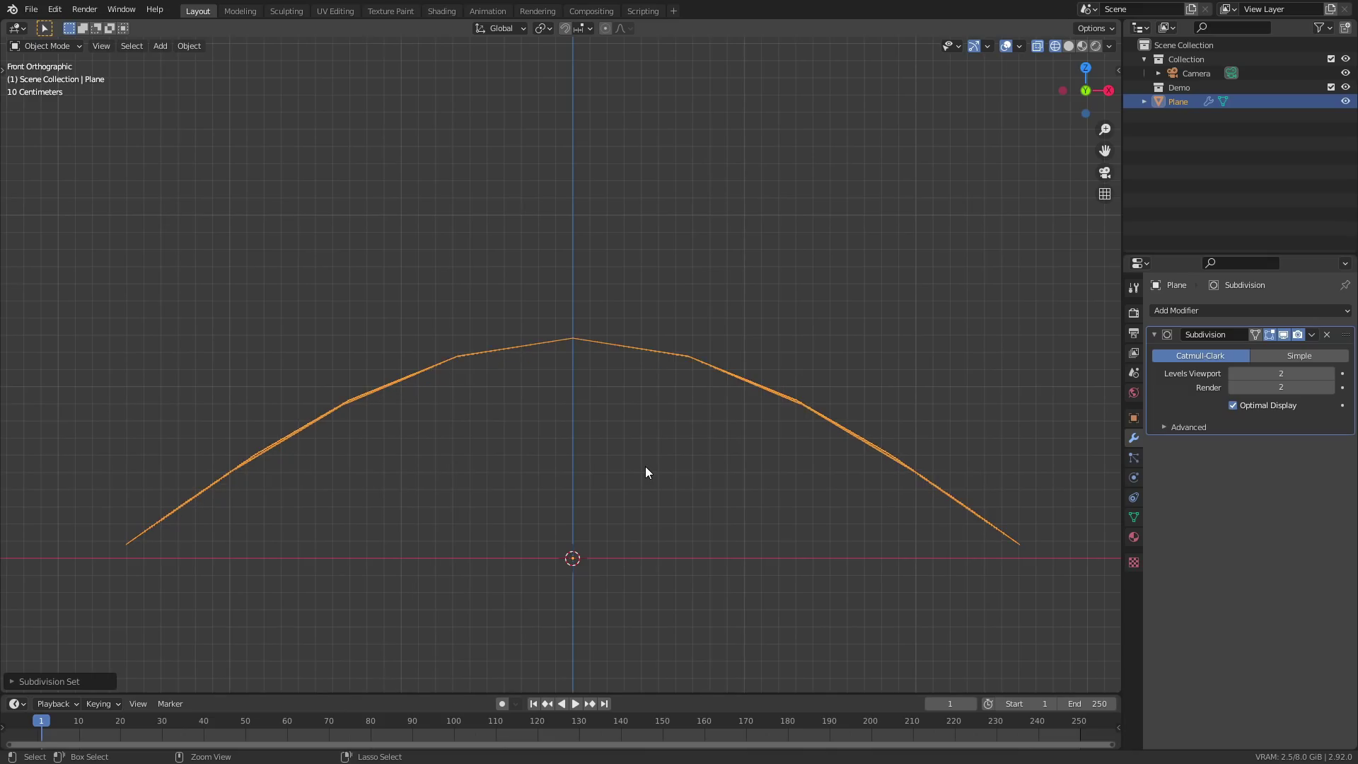
{"action": "key", "text": "ctrl+3"}
{"action": "key", "text": "ctrl+4"}
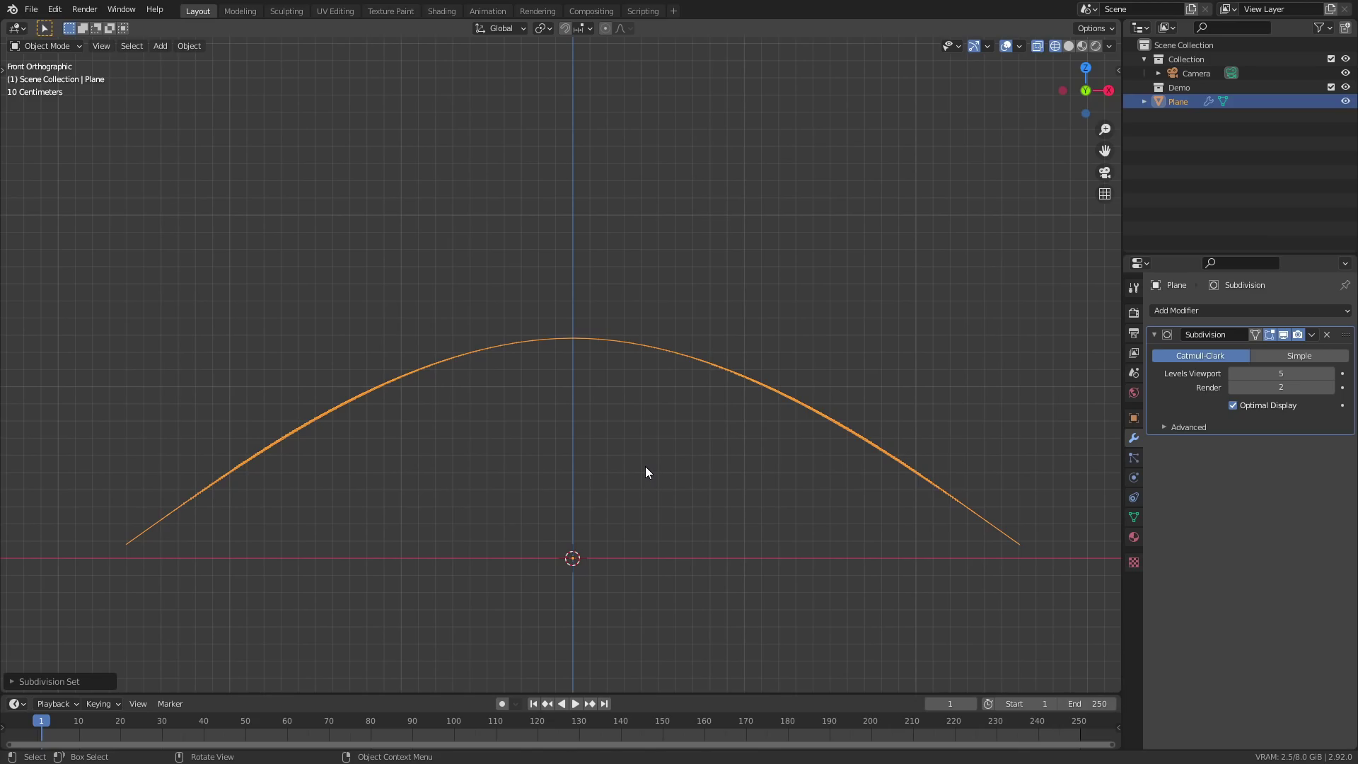
Apply the plane's Subdivision modifier and show the resulting dense mesh in Edit Mode.
{"action": "key", "text": "ctrl+Tab"}
{"action": "left_click", "coordinate": [707, 461]}
{"action": "middle_click_drag", "start_coordinate": [707, 461], "coordinate": [709, 522]}
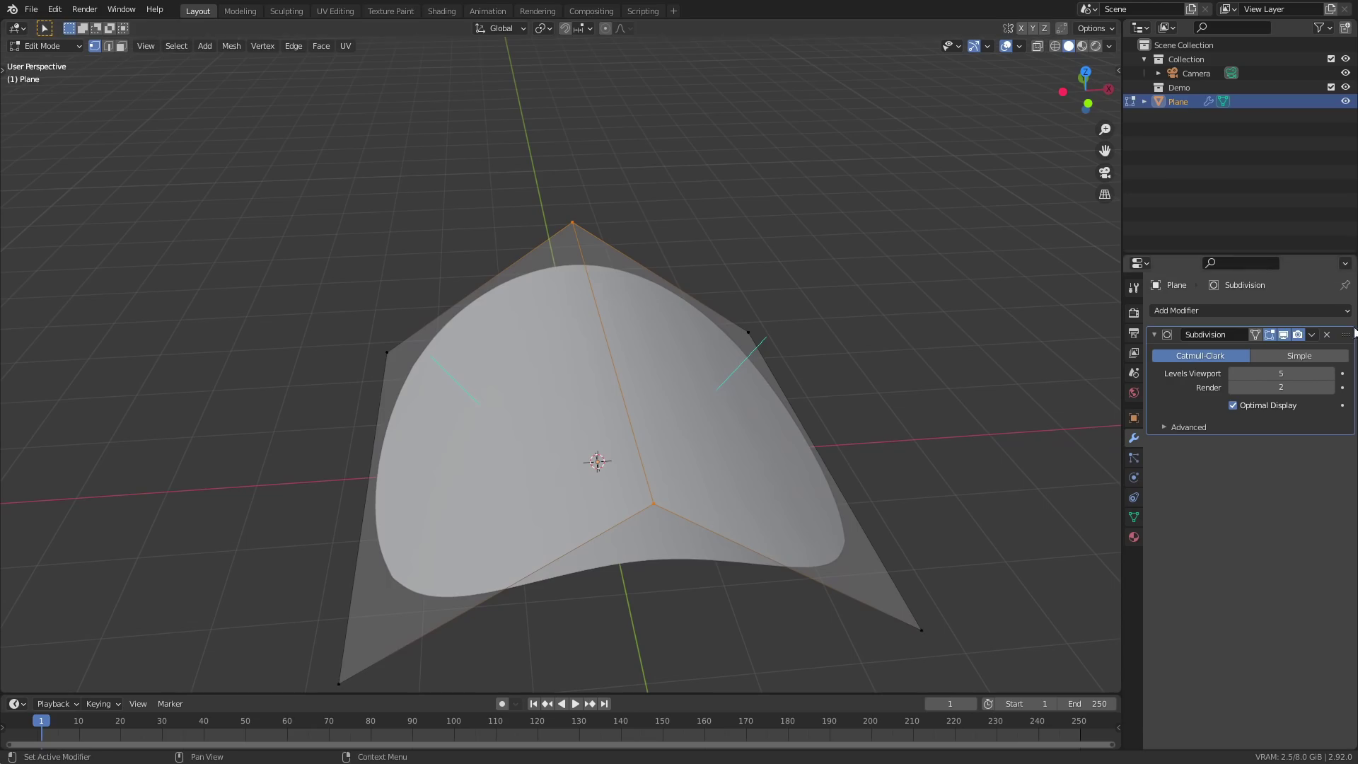
{"action": "key", "text": "Tab"}
{"action": "left_click", "coordinate": [1313, 335]}
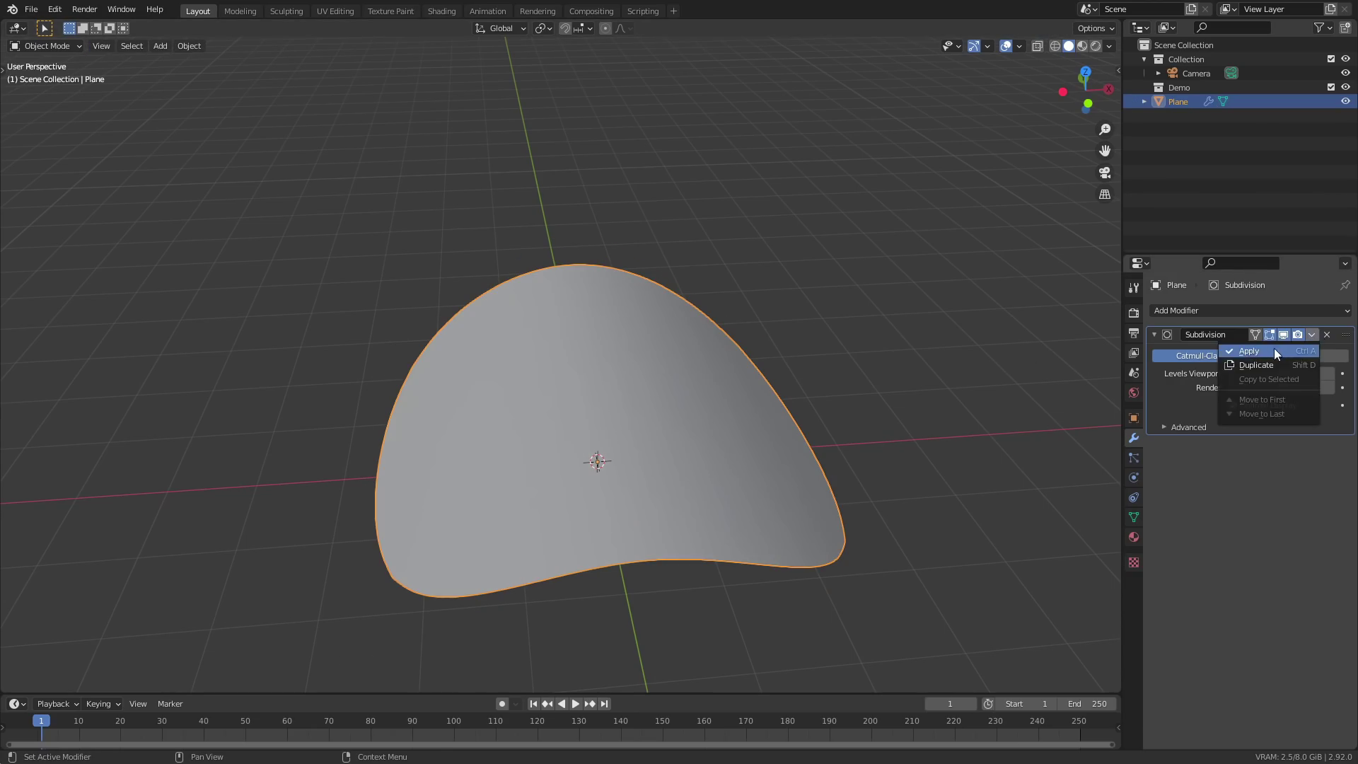
{"action": "left_click", "coordinate": [1273, 350]}
{"action": "key", "text": "Tab"}
{"action": "middle_click_drag", "start_coordinate": [750, 442], "coordinate": [733, 388]}
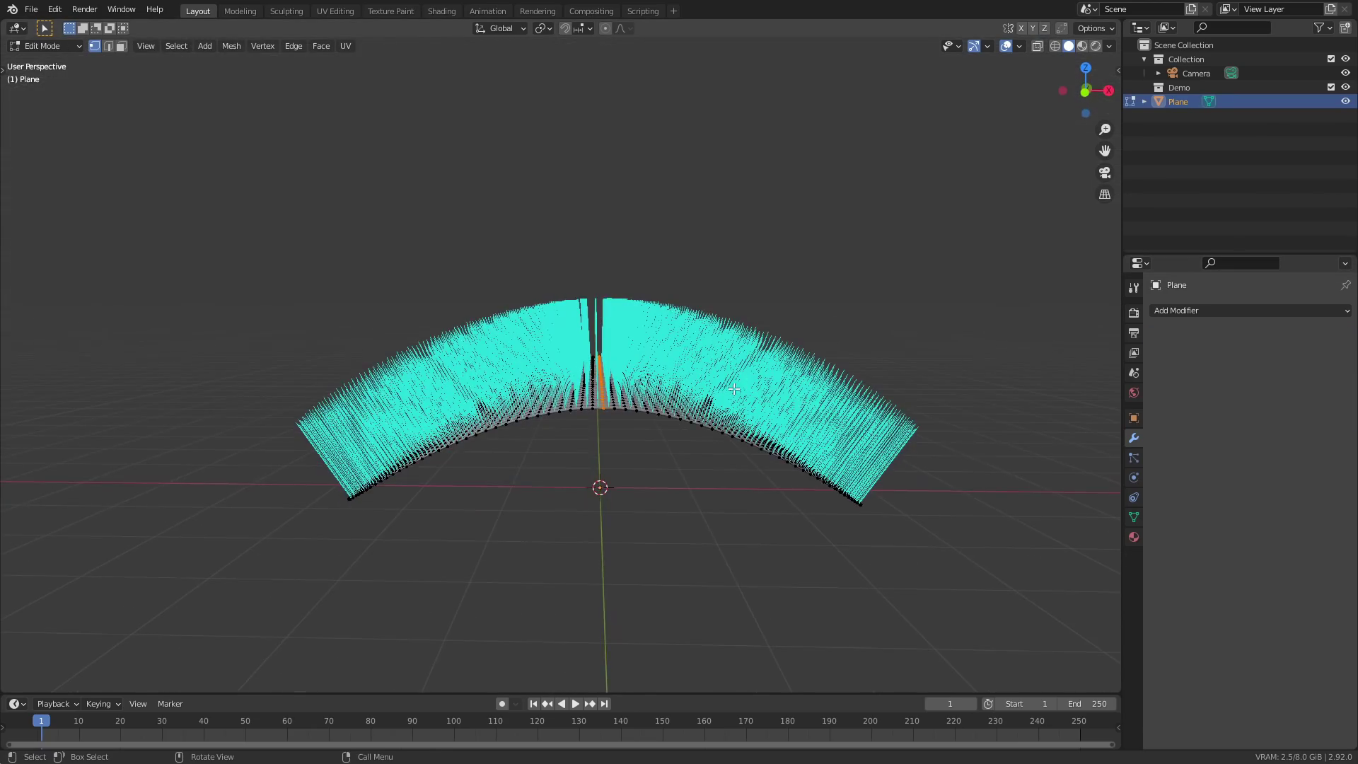
{"action": "scroll", "coordinate": [734, 389], "scroll_direction": "up", "scroll_amount": 1}
{"action": "scroll", "coordinate": [728, 389], "scroll_direction": "up", "scroll_amount": 2}
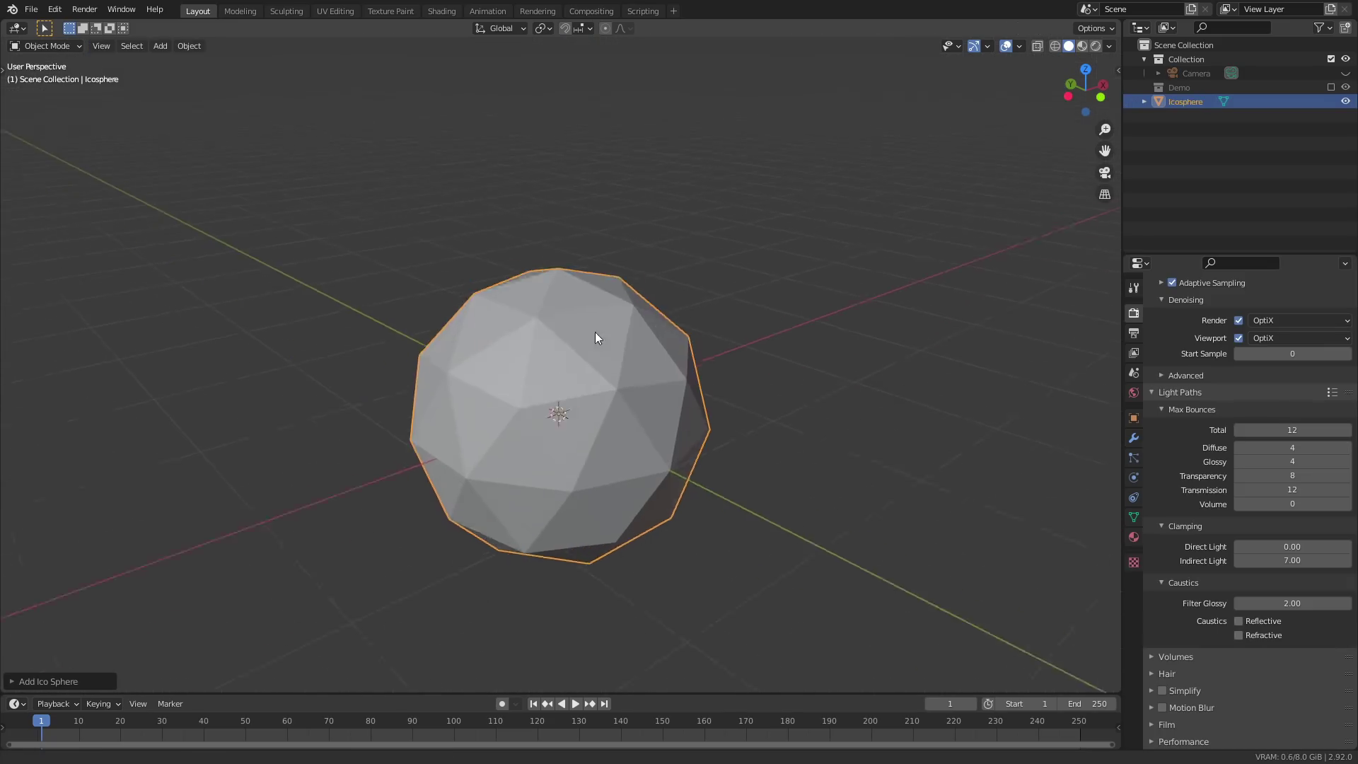
Shade the icosphere smooth.
{"action": "middle_click_drag", "start_coordinate": [597, 333], "coordinate": [582, 388]}
{"action": "scroll", "coordinate": [613, 394], "scroll_direction": "up", "scroll_amount": 2}
{"action": "left_click", "coordinate": [625, 342]}
{"action": "right_click", "coordinate": [621, 336]}
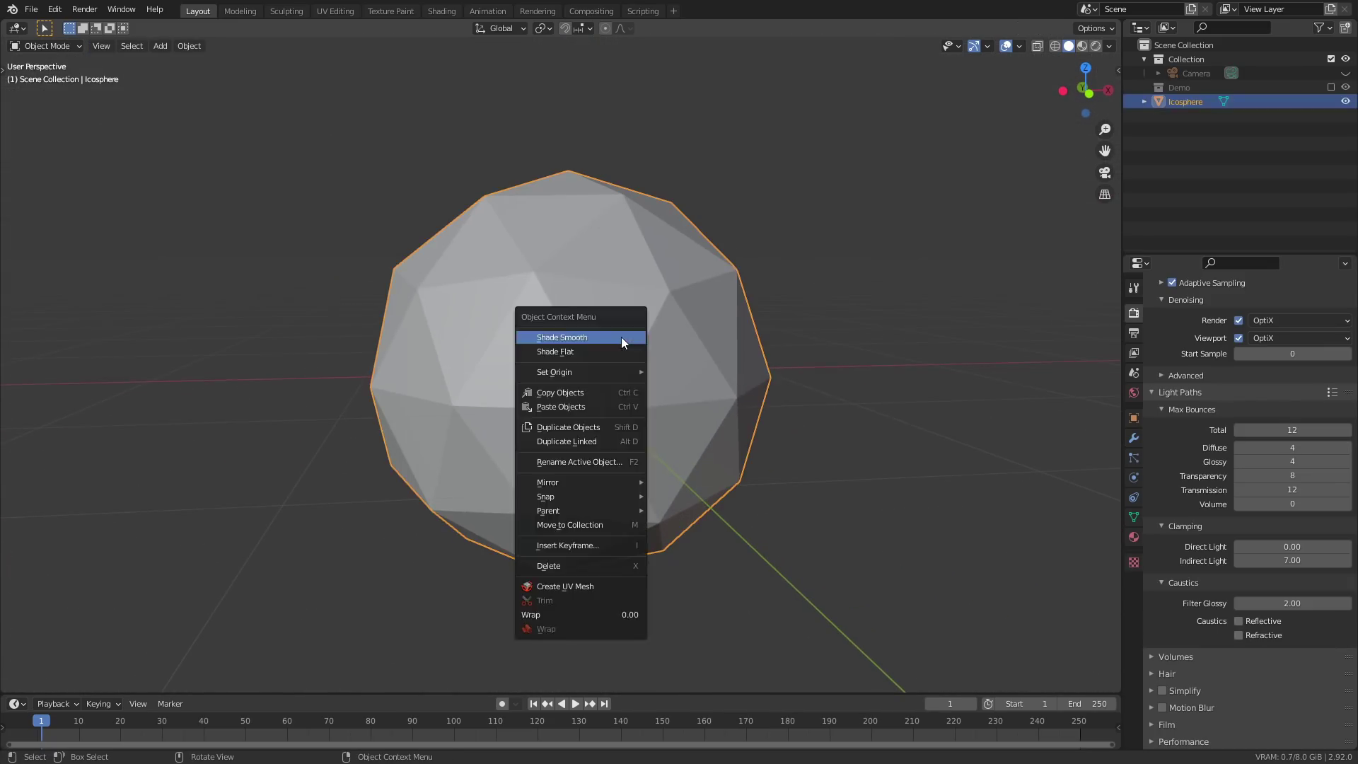
{"action": "left_click", "coordinate": [621, 337]}
{"action": "middle_click_drag", "start_coordinate": [434, 358], "coordinate": [593, 371]}
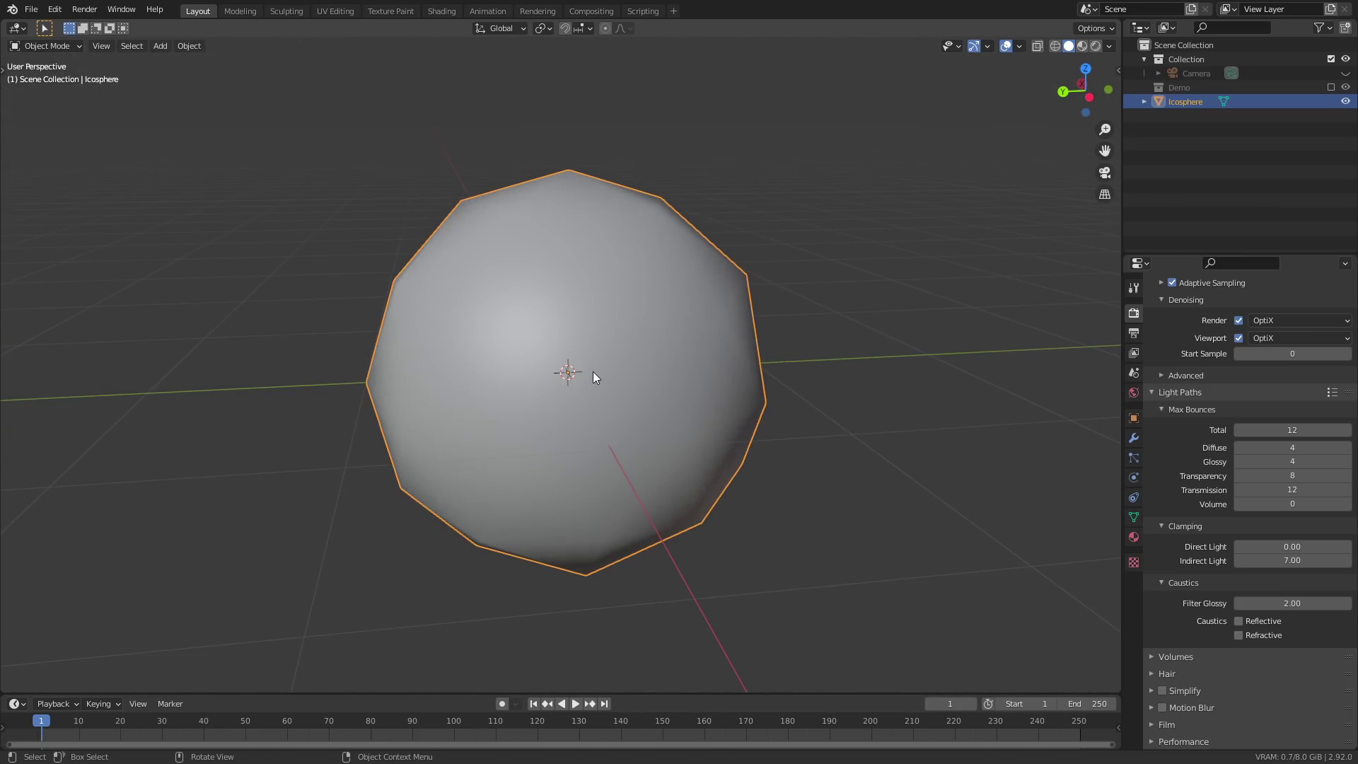
Delete the icosphere and add a cylinder mesh in its place.
{"action": "key", "text": "Delete"}
{"action": "key", "text": "shift+a"}
{"action": "mouse_move", "coordinate": [613, 329]}
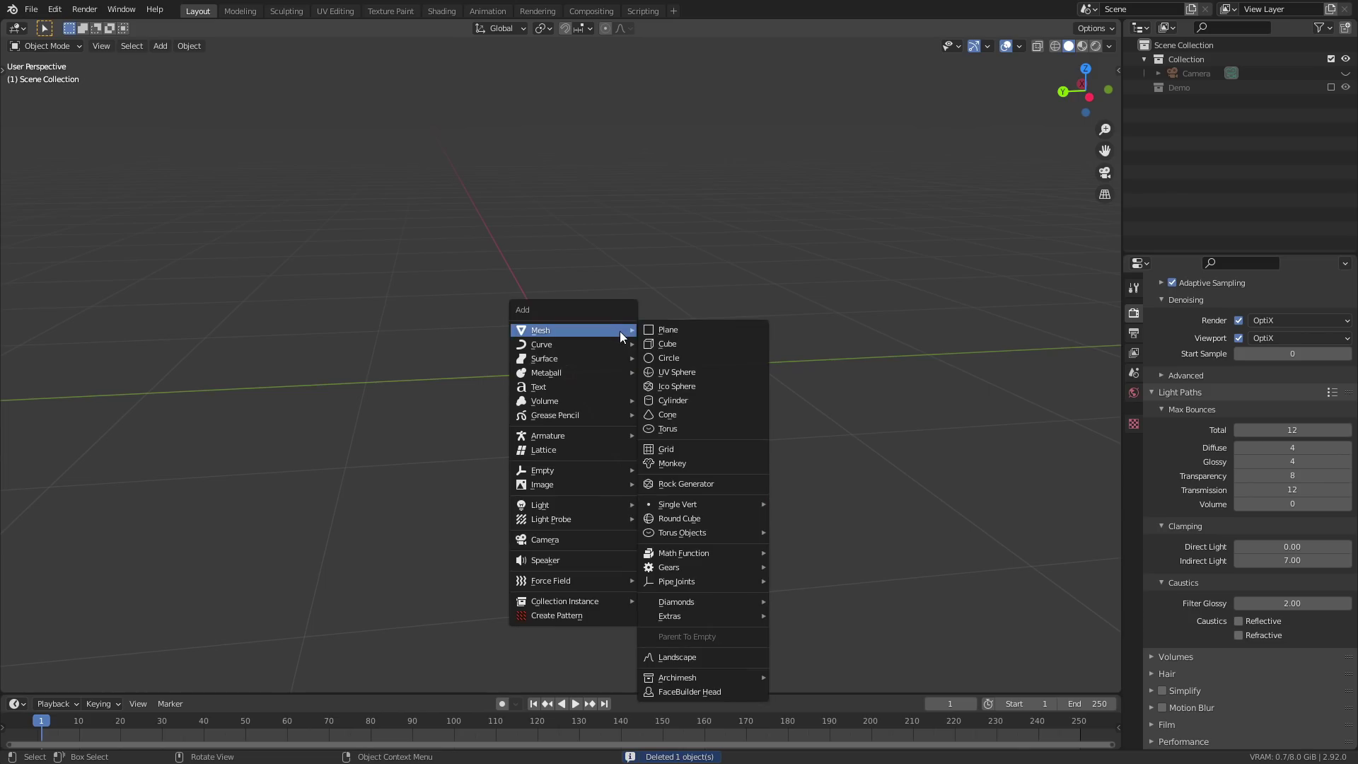
{"action": "left_click", "coordinate": [670, 400]}
Shade the cylinder smooth.
{"action": "right_click", "coordinate": [635, 349]}
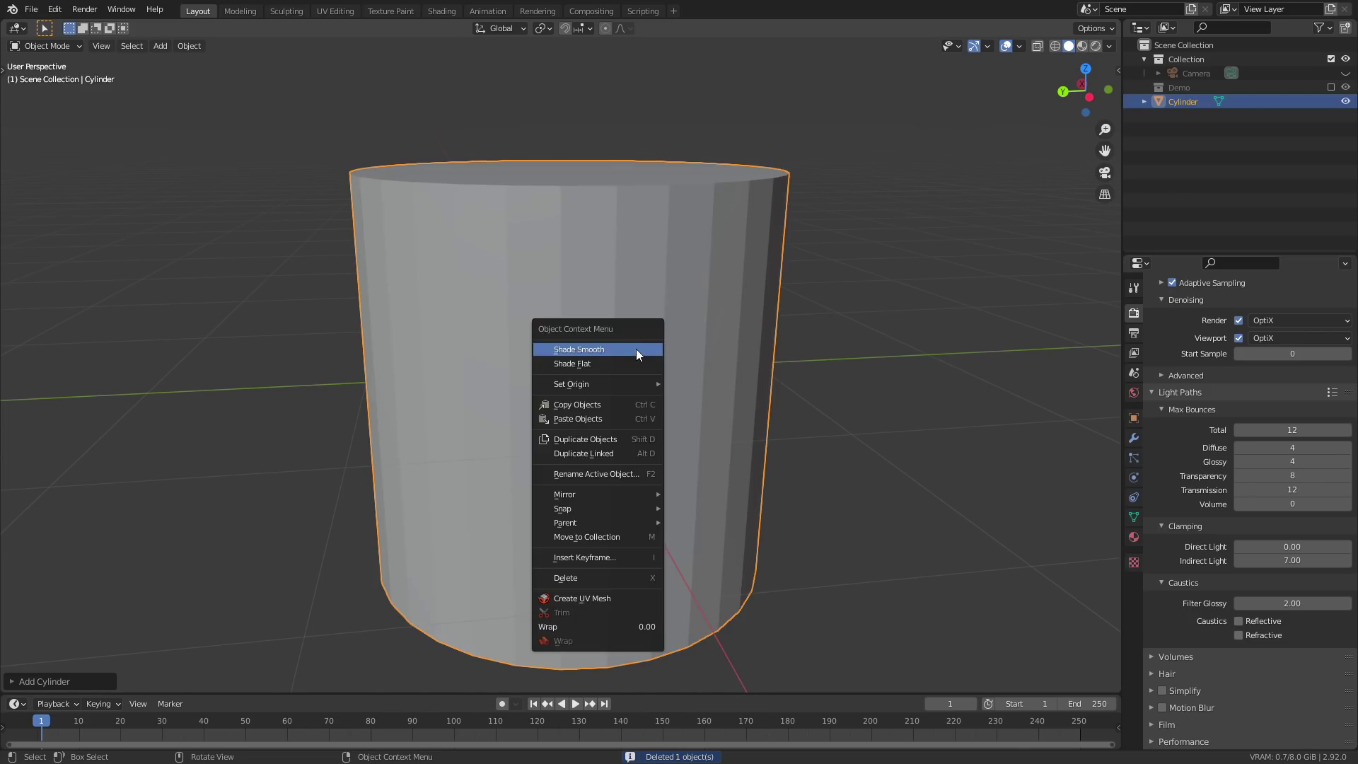
{"action": "left_click", "coordinate": [635, 349]}
{"action": "key", "text": "ctrl+2"}
{"action": "mouse_move", "coordinate": [630, 338]}
{"action": "middle_mouse_down"}
{"action": "mouse_move", "coordinate": [618, 193]}
{"action": "mouse_move", "coordinate": [617, 368]}
{"action": "mouse_move", "coordinate": [628, 319]}
{"action": "mouse_move", "coordinate": [605, 353]}
{"action": "middle_mouse_up"}
Examine the cylinder's vertices and face normals in Edit Mode from the front, from the top and in perspective.
{"action": "key", "text": "Tab"}
{"action": "scroll", "coordinate": [628, 319], "scroll_direction": "up", "scroll_amount": 2}
{"action": "key", "text": "KP_1"}
{"action": "scroll", "coordinate": [639, 291], "scroll_direction": "down", "scroll_amount": 3}
{"action": "scroll", "coordinate": [554, 311], "scroll_direction": "up", "scroll_amount": 1}
{"action": "key", "text": "alt+a"}
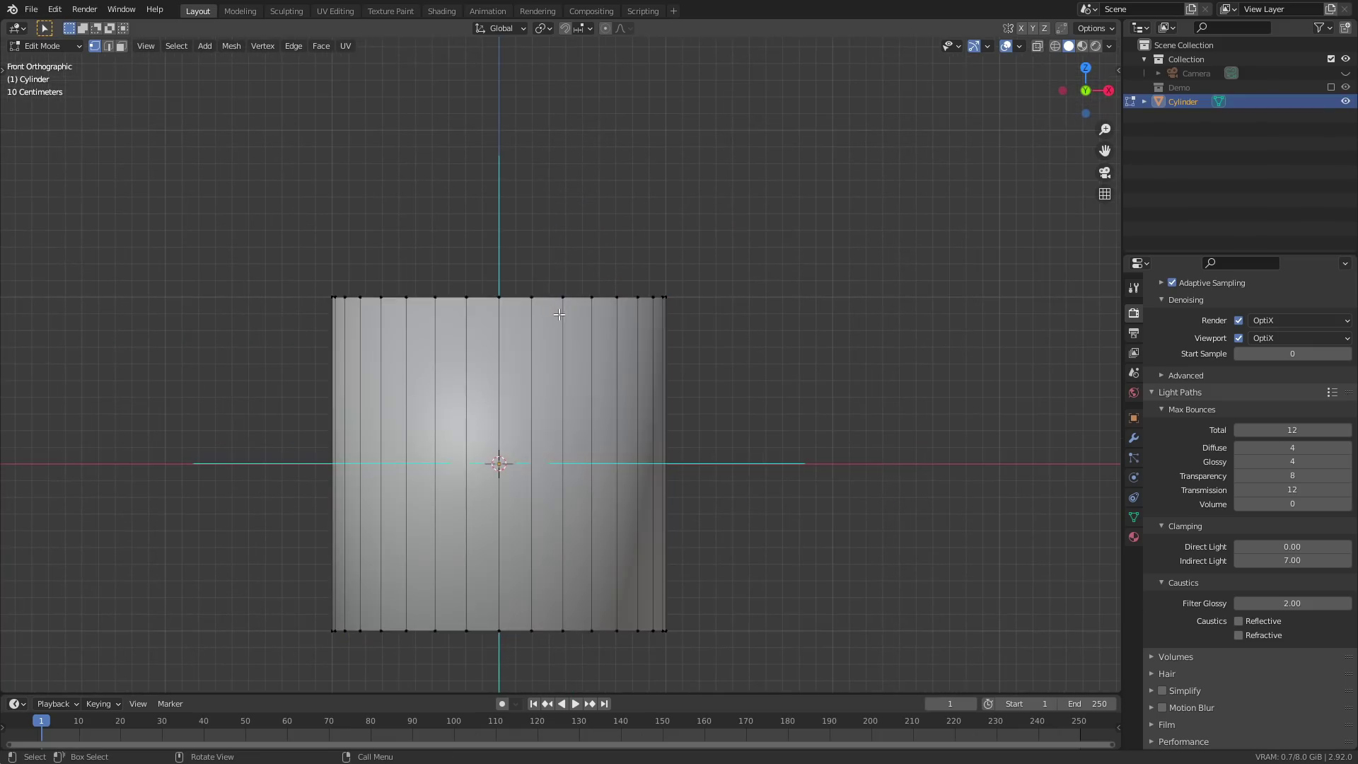
{"action": "middle_click_drag", "start_coordinate": [549, 373], "coordinate": [591, 446]}
{"action": "key", "text": "KP_7"}
{"action": "middle_click_drag", "start_coordinate": [577, 386], "coordinate": [609, 497], "text": "shift"}
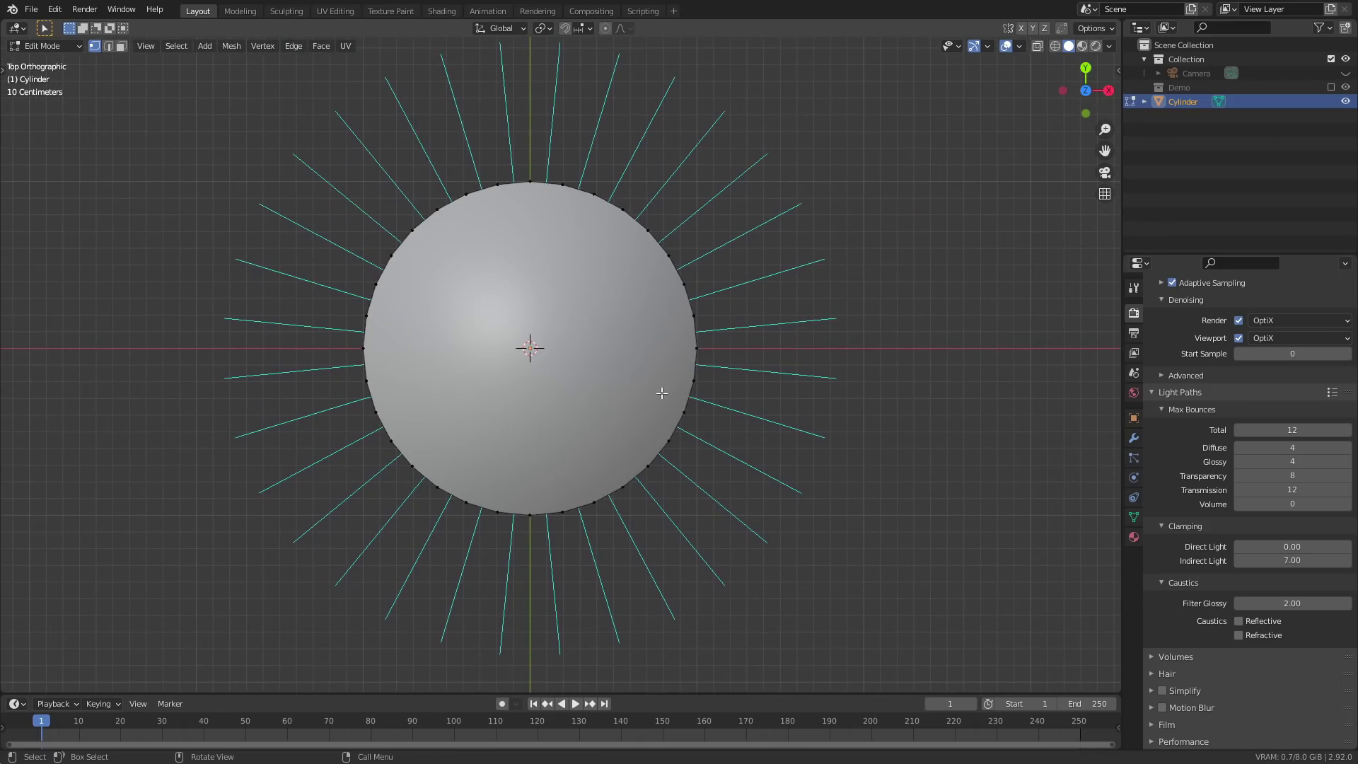
{"action": "middle_click_drag", "start_coordinate": [661, 392], "coordinate": [632, 273]}
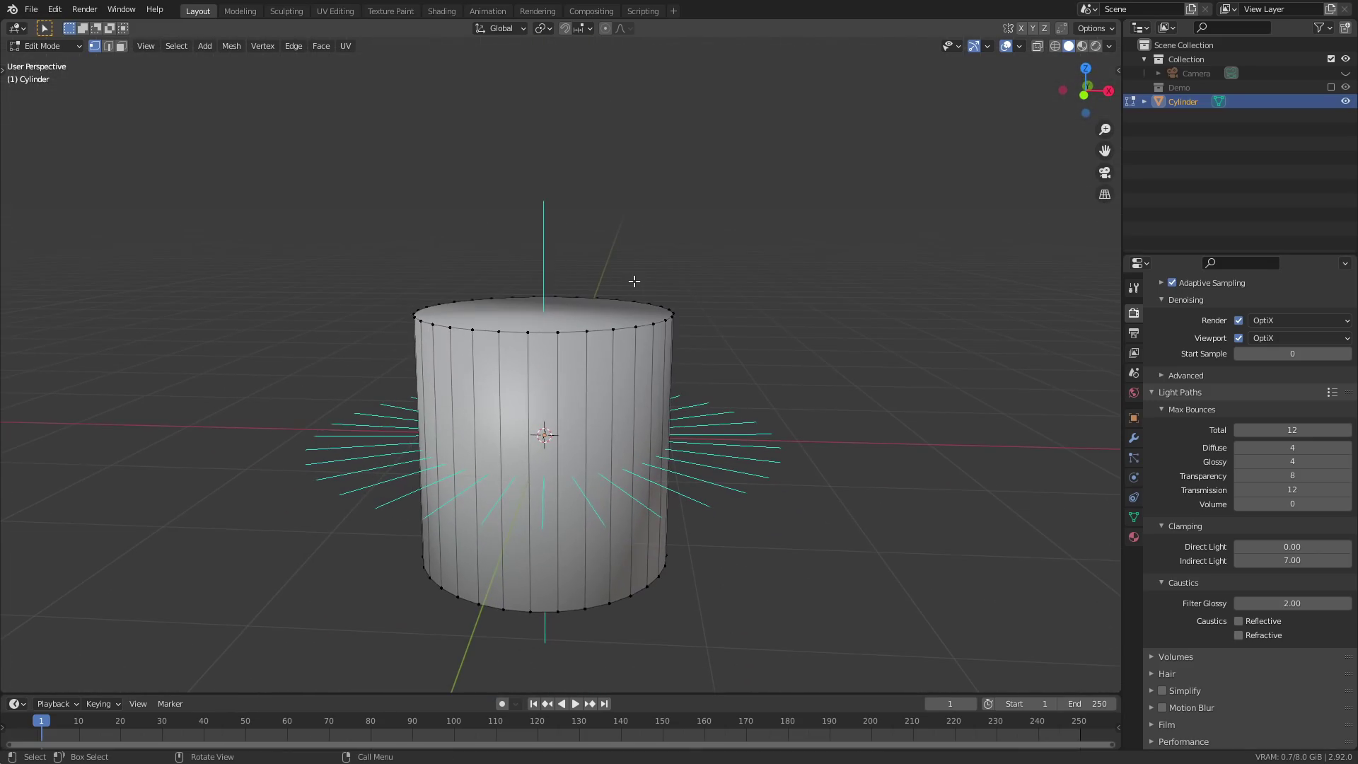
{"action": "key", "text": "Tab"}
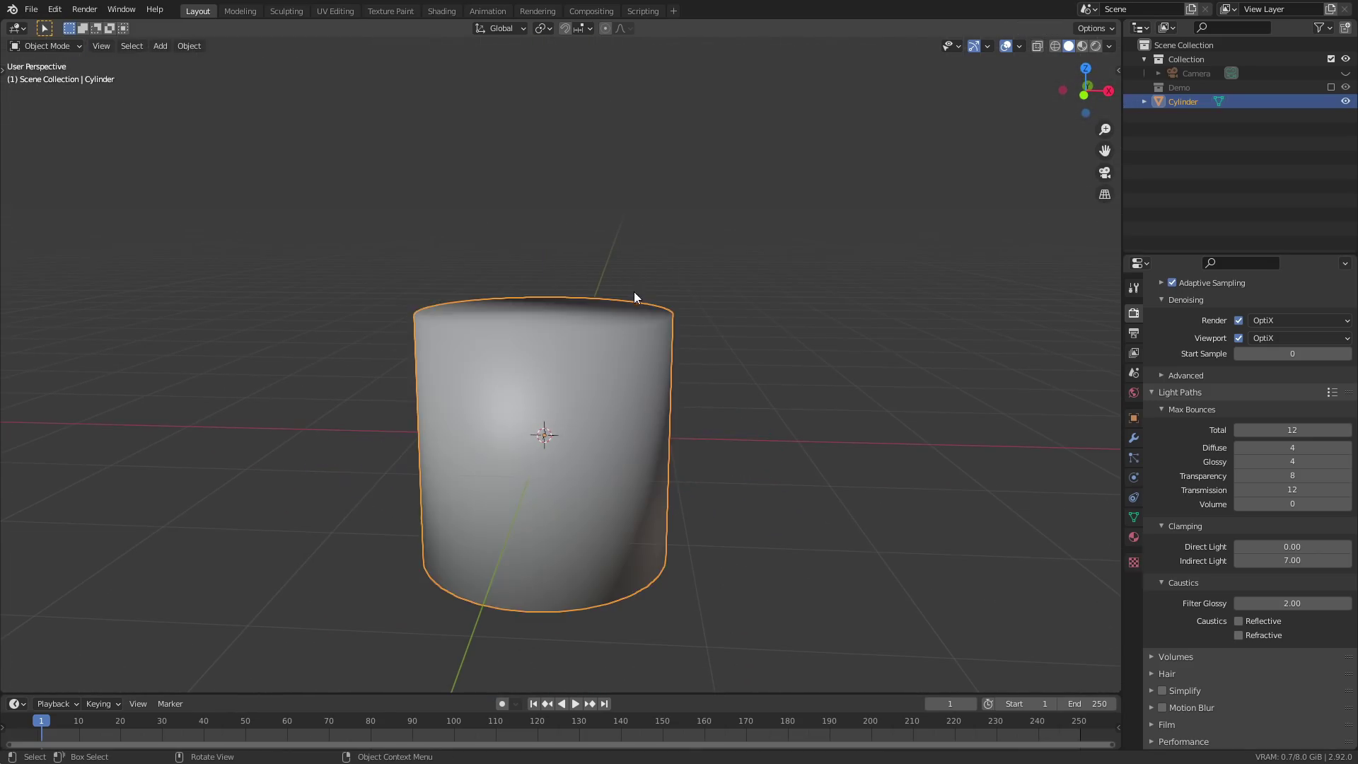
Enable Auto Smooth in the cylinder's mesh normals settings.
{"action": "left_click", "coordinate": [1133, 517]}
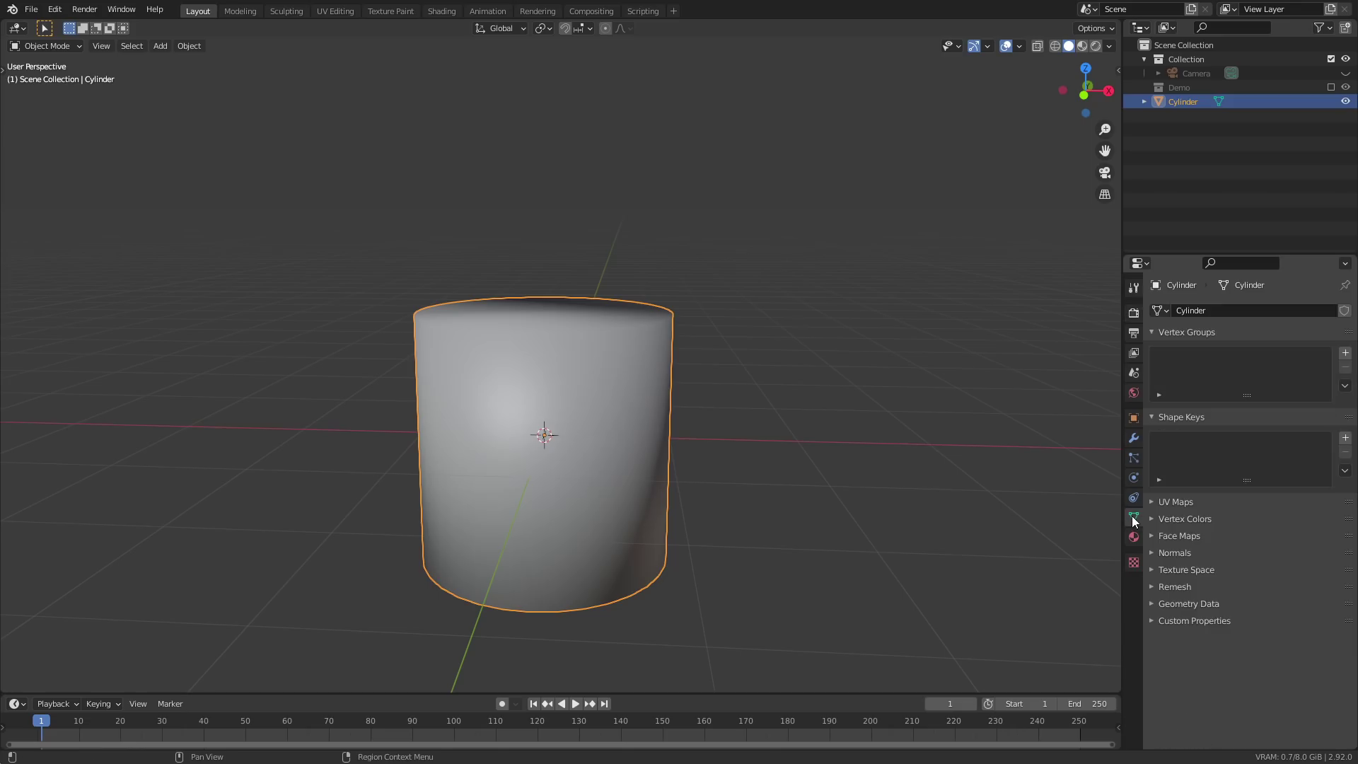
{"action": "left_click", "coordinate": [1165, 556]}
{"action": "left_click", "coordinate": [1233, 573]}
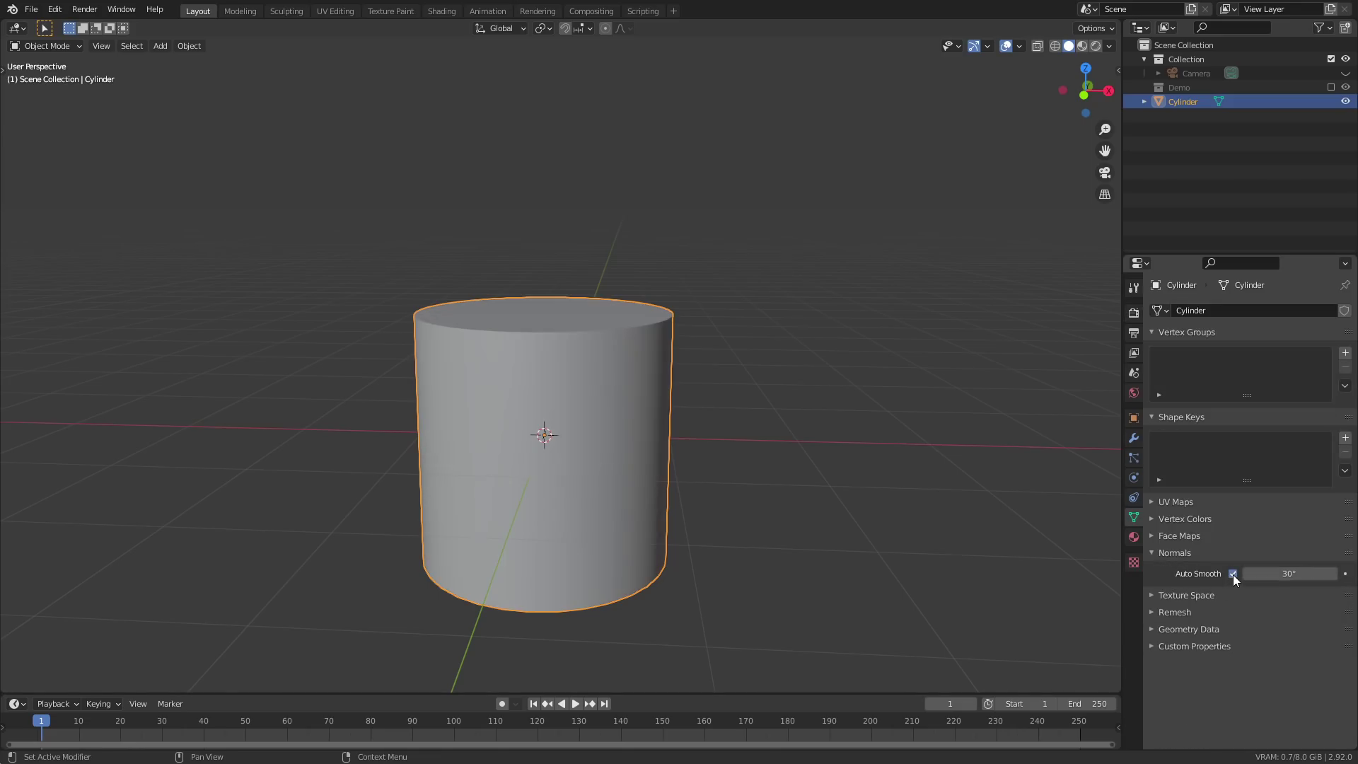
Try an Auto Smooth angle of 104° on the cylinder and lower the angle to 5.2°.
{"action": "scroll", "coordinate": [548, 475], "scroll_direction": "up", "scroll_amount": 3}
{"action": "middle_click_drag", "start_coordinate": [553, 469], "coordinate": [558, 488]}
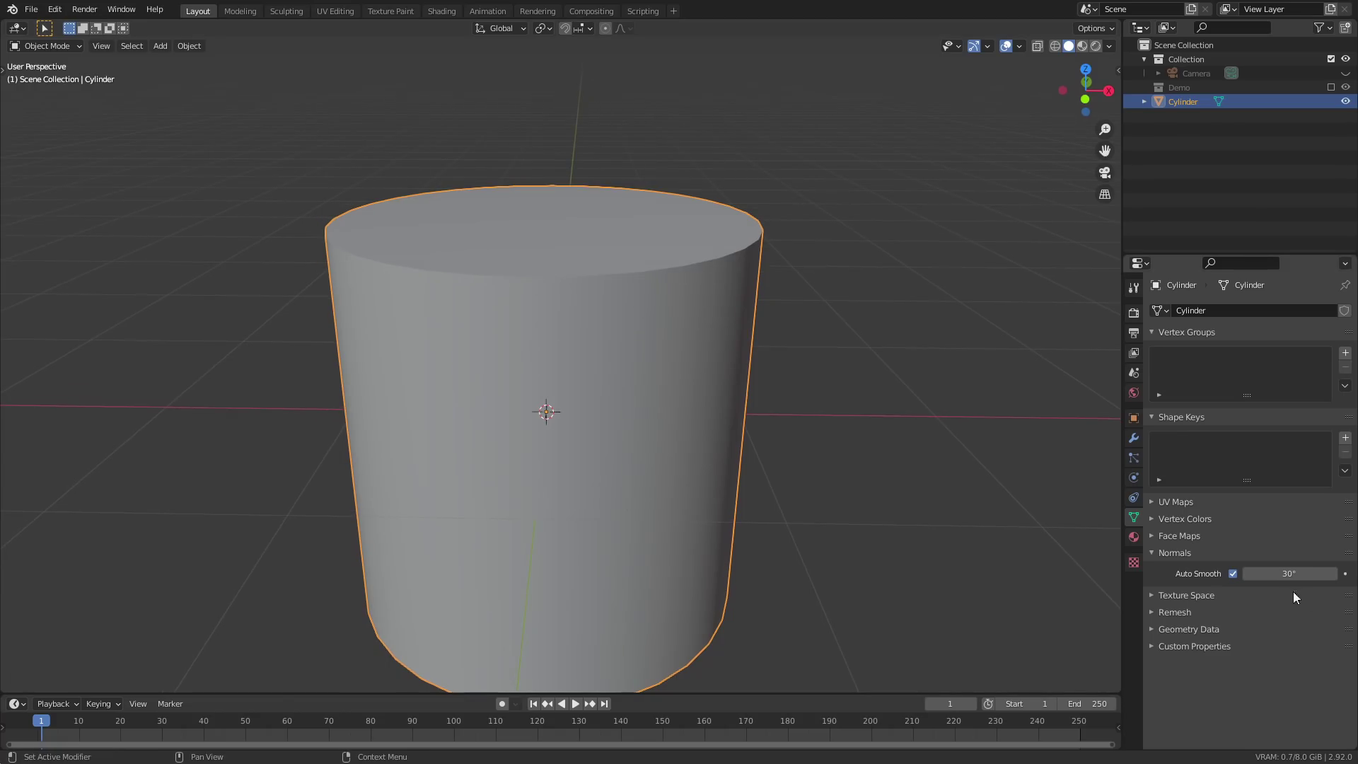
{"action": "left_click_drag", "start_coordinate": [1287, 573], "coordinate": [1344, 573]}
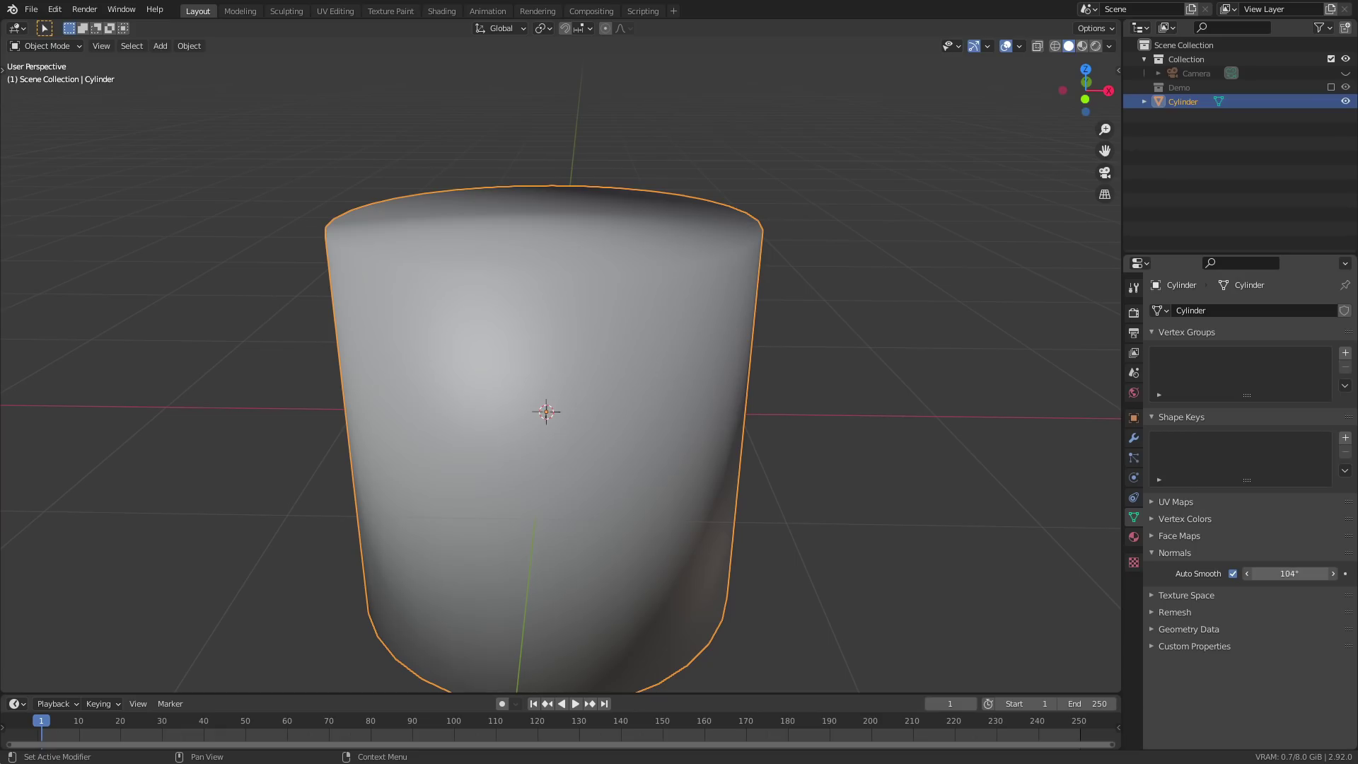
{"action": "left_click_drag", "start_coordinate": [1344, 574], "coordinate": [1276, 573]}
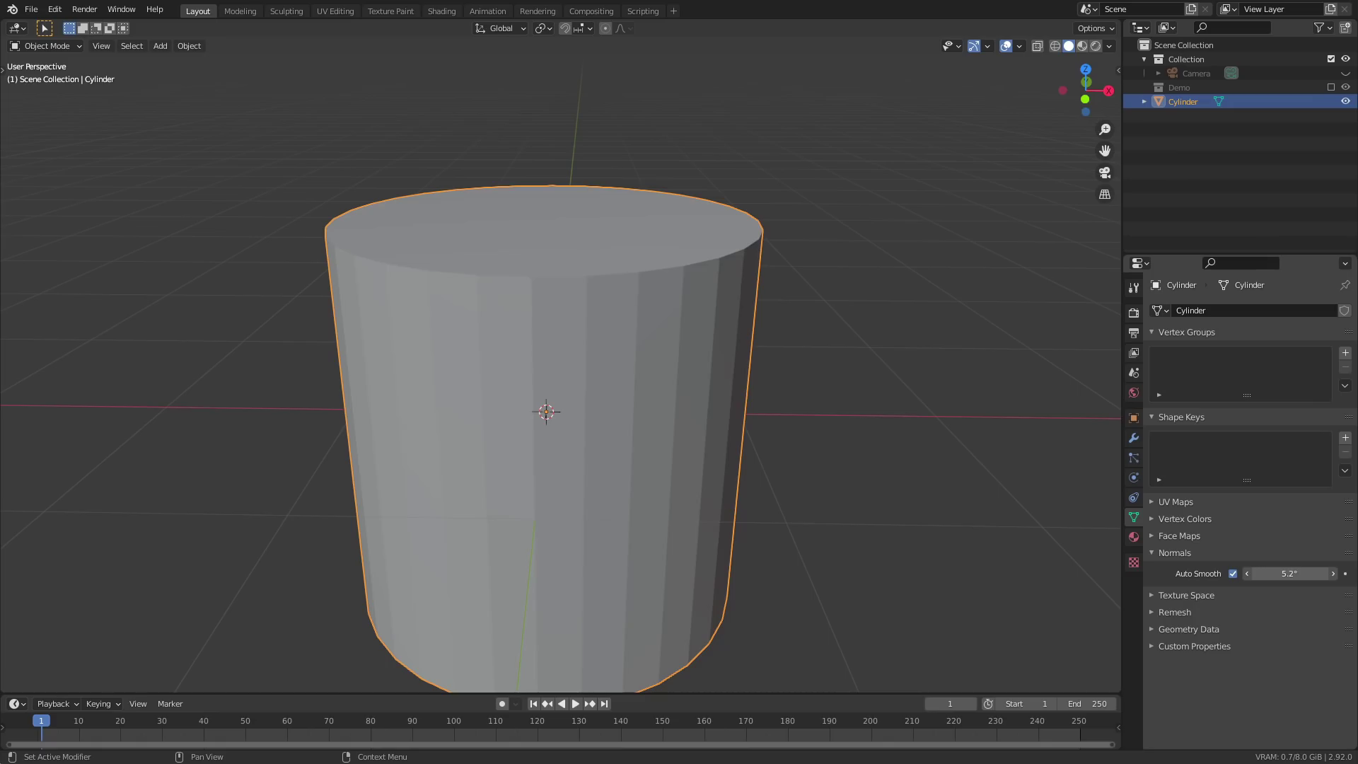
Set the cylinder's Auto Smooth angle to 34.1° and inspect the shading of its side and top cap.
{"action": "left_click_drag", "start_coordinate": [1277, 574], "coordinate": [1295, 574]}
{"action": "scroll", "coordinate": [626, 392], "scroll_direction": "down", "scroll_amount": 3}
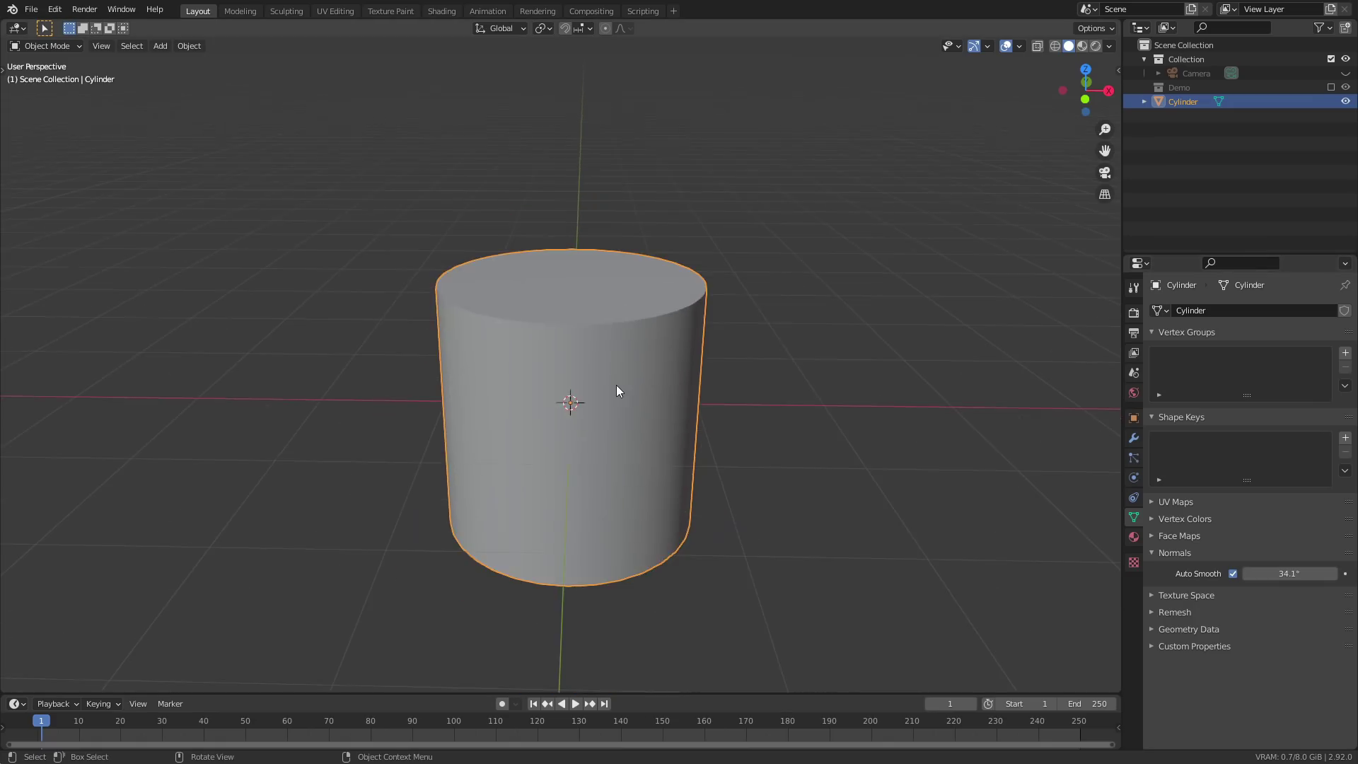
{"action": "middle_click_drag", "start_coordinate": [617, 386], "coordinate": [628, 426]}
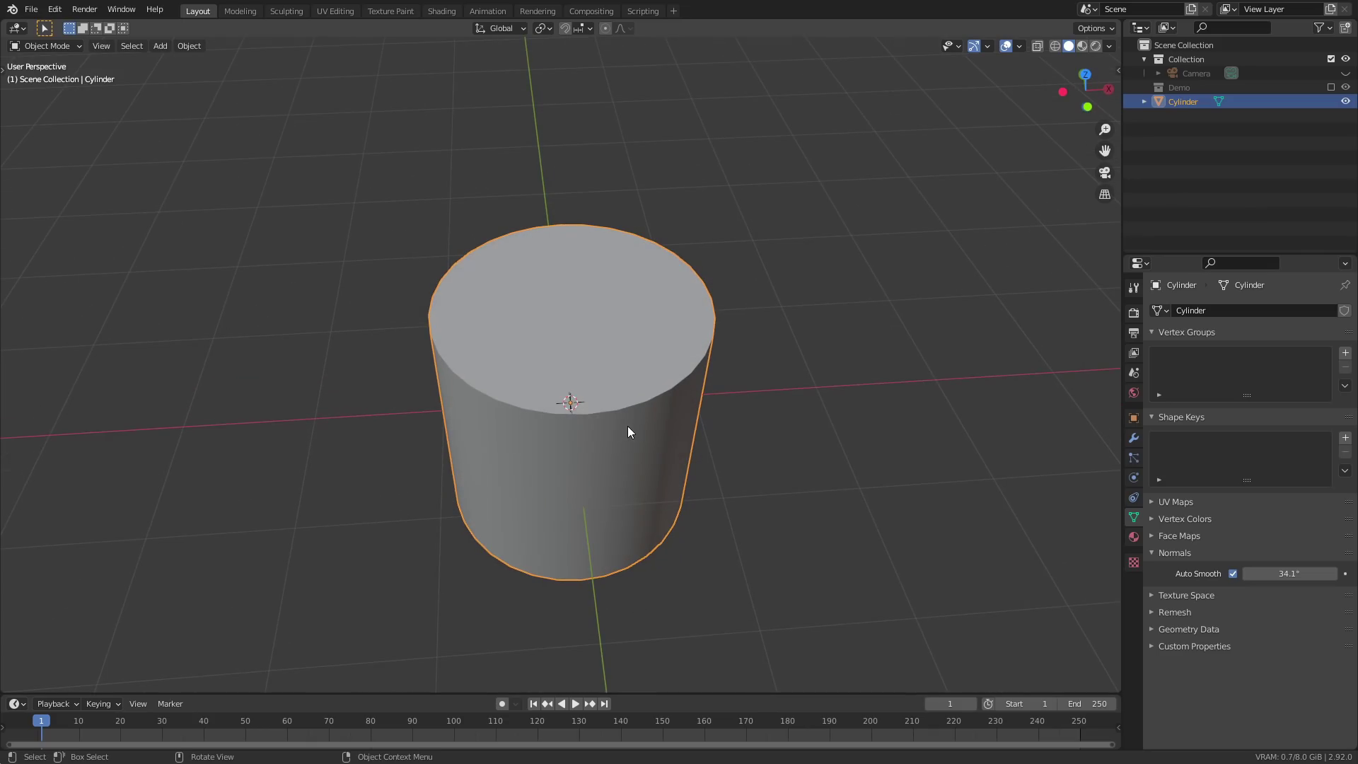
{"action": "scroll", "coordinate": [627, 426], "scroll_direction": "up", "scroll_amount": 2}
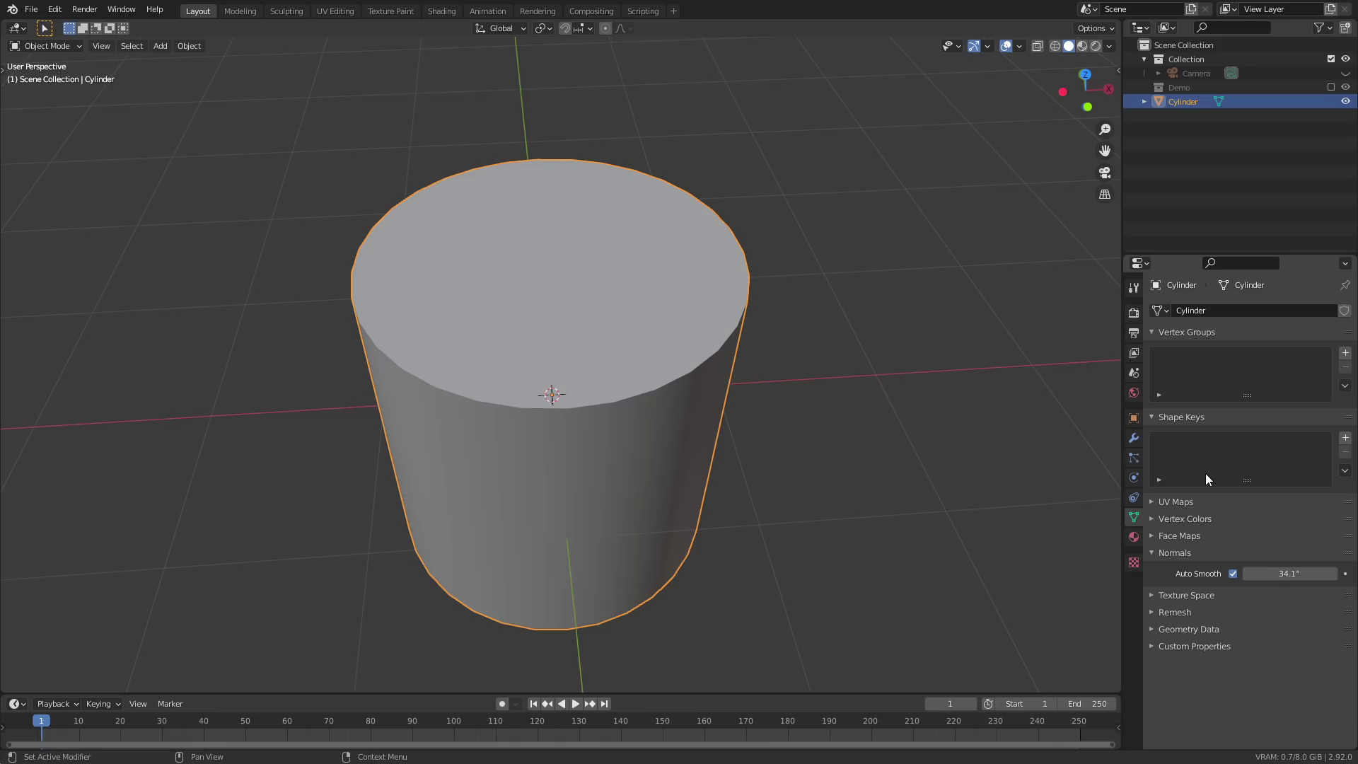
Add a Weighted Normal modifier to the cylinder, set its Weight to 48 and inspect the shading from several angles.
{"action": "left_click", "coordinate": [1134, 438]}
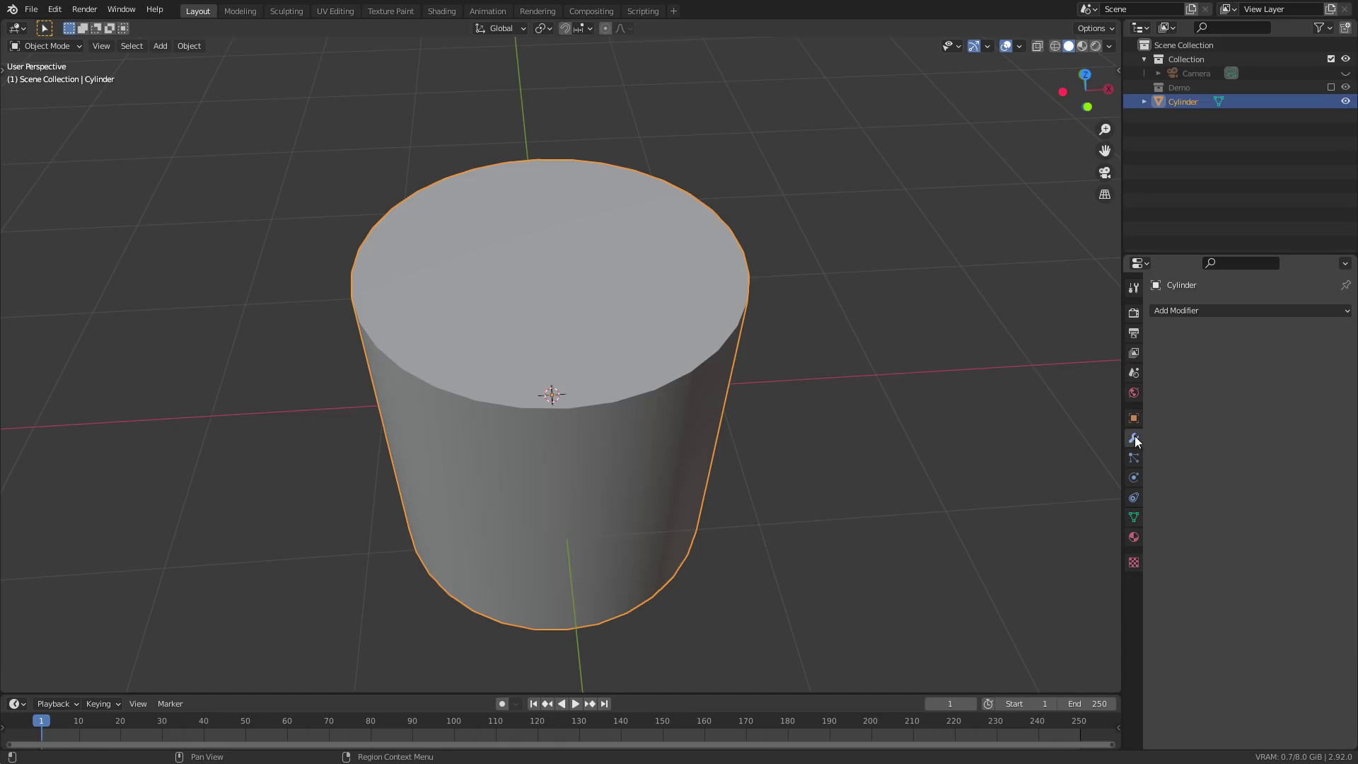
{"action": "left_click", "coordinate": [1206, 309]}
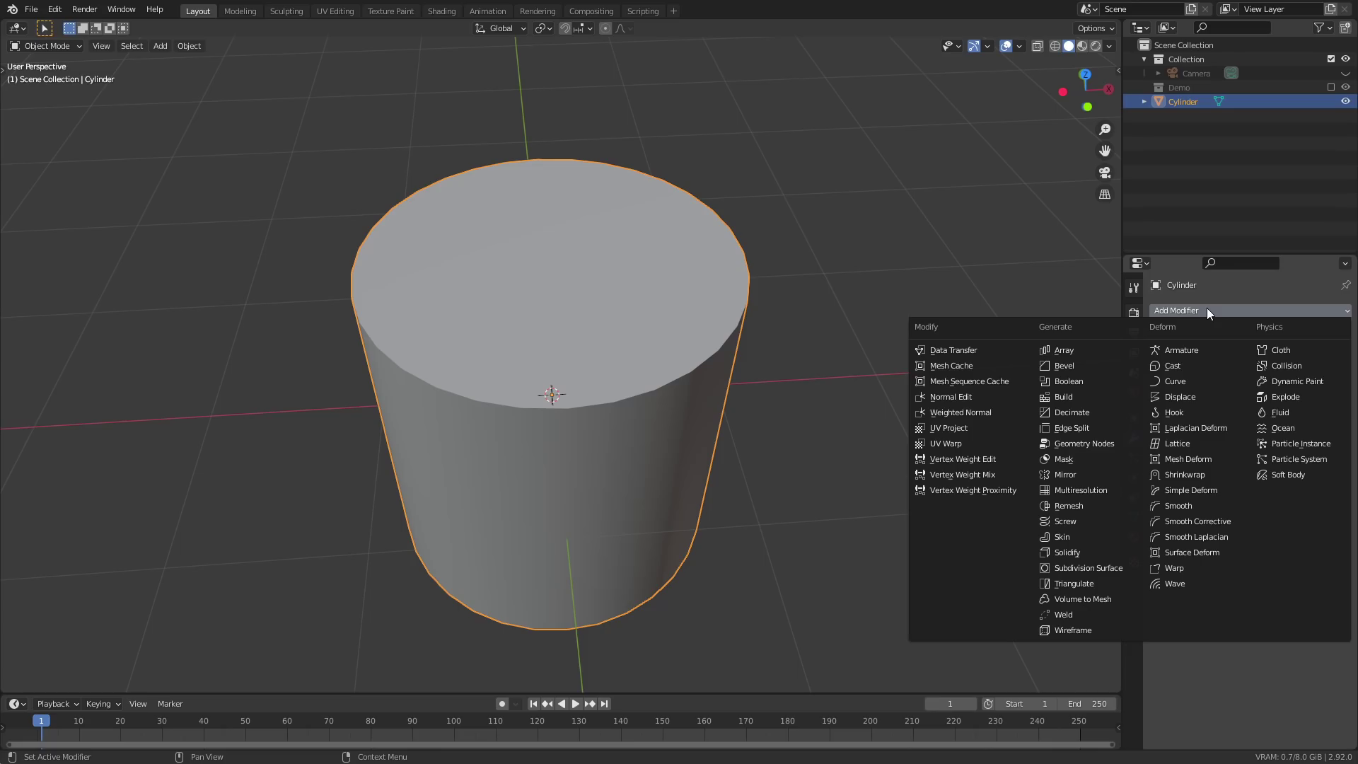
{"action": "left_click", "coordinate": [945, 417]}
{"action": "middle_click_drag", "start_coordinate": [713, 485], "coordinate": [708, 430]}
{"action": "mouse_move", "coordinate": [1272, 375]}
{"action": "left_mouse_down"}
{"action": "mouse_move", "coordinate": [1333, 374]}
{"action": "mouse_move", "coordinate": [1202, 374]}
{"action": "mouse_move", "coordinate": [1280, 374]}
{"action": "mouse_move", "coordinate": [1225, 376]}
{"action": "left_mouse_up"}
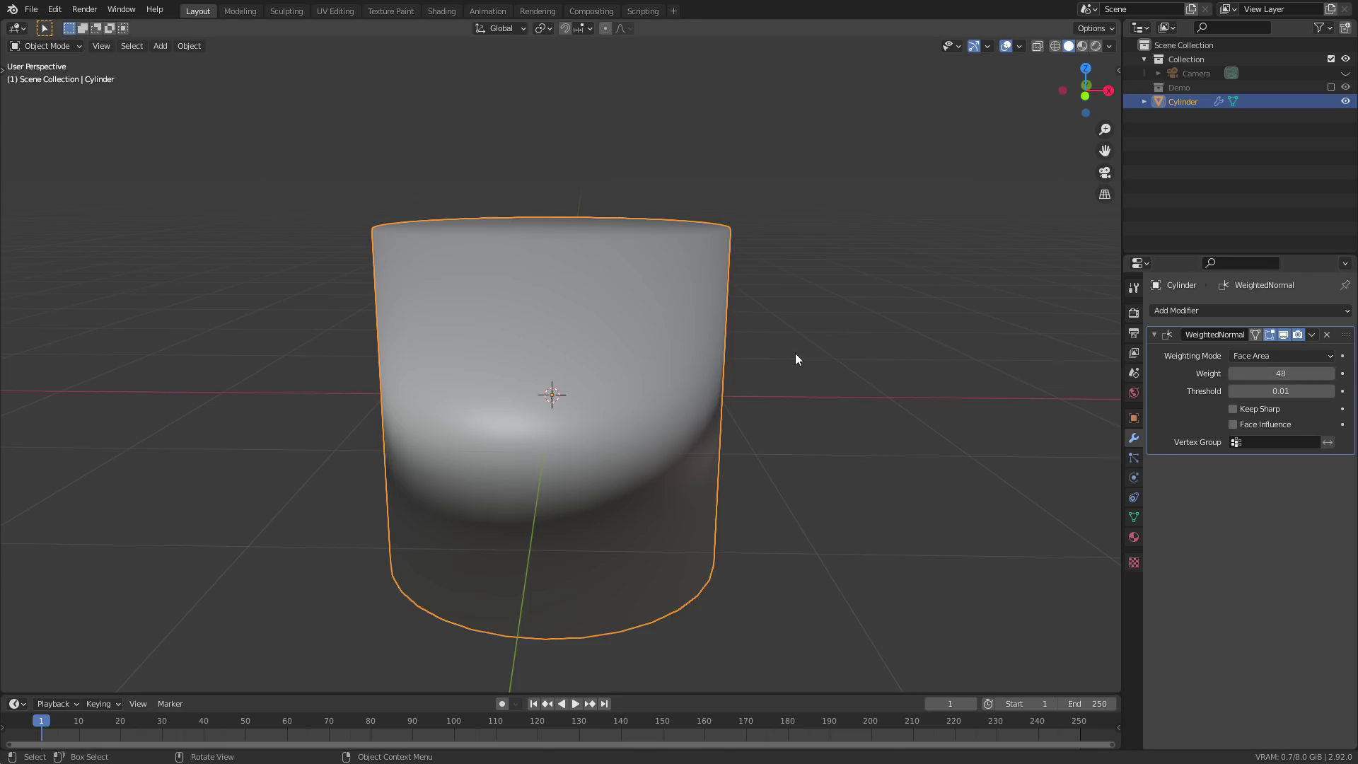
{"action": "middle_click_drag", "start_coordinate": [795, 358], "coordinate": [889, 386]}
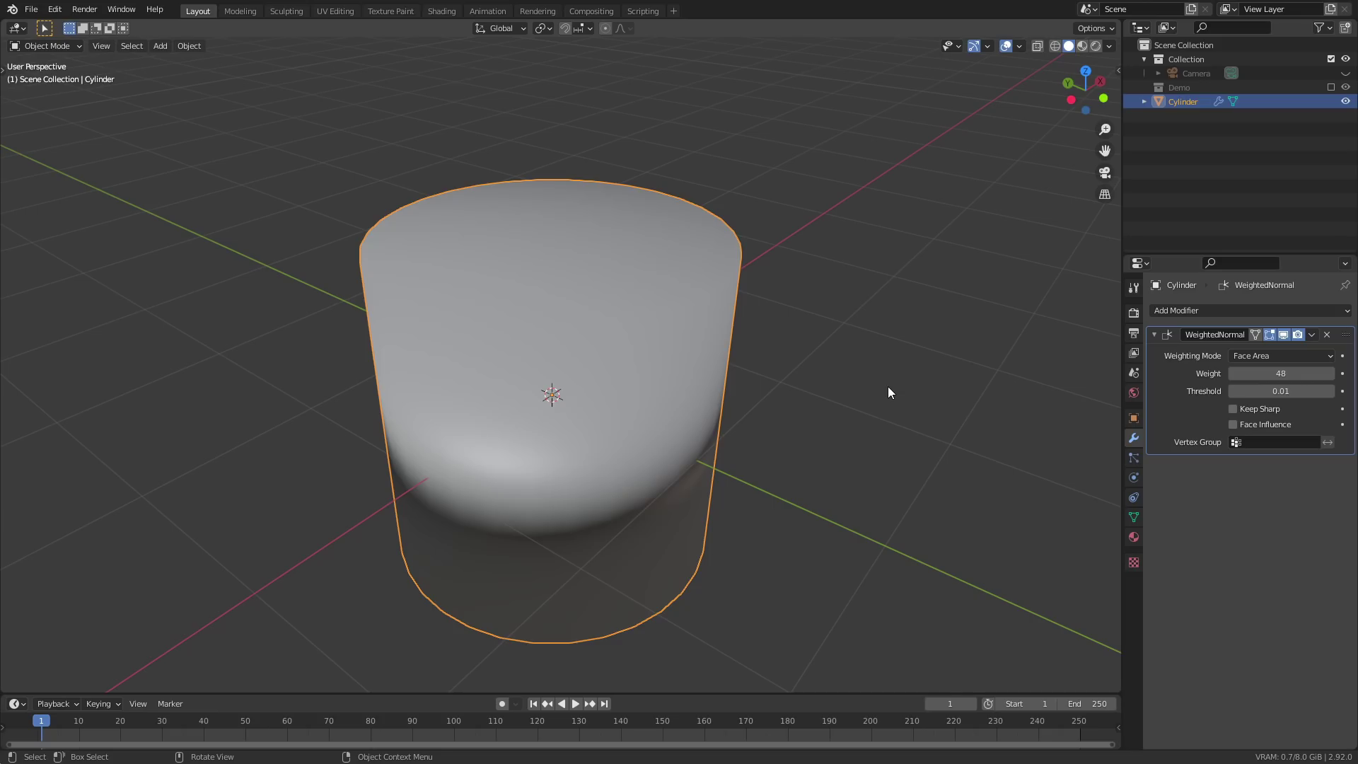
Delete the cylinder and enable the Demo collection, making it visible in the viewport.
{"action": "key", "text": "Delete"}
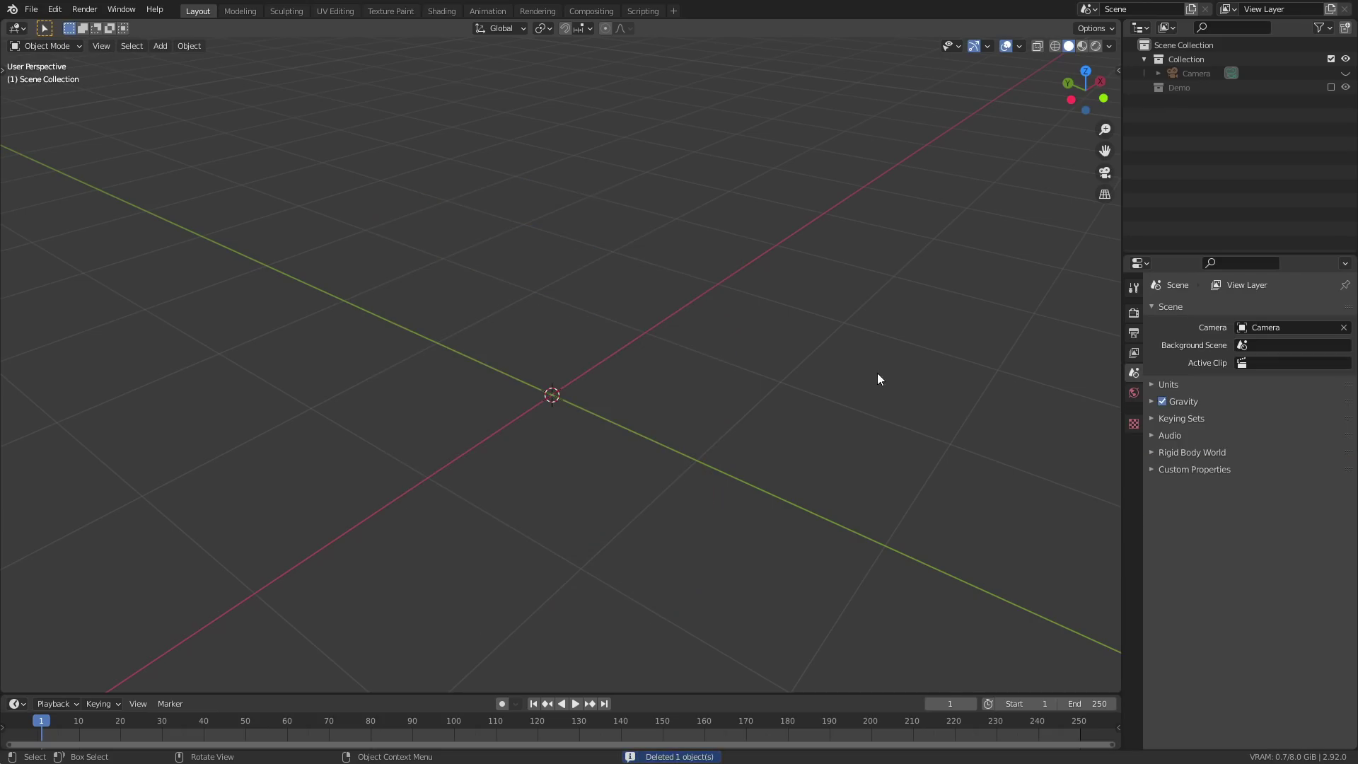
{"action": "left_click", "coordinate": [1331, 87]}
{"action": "left_click", "coordinate": [1346, 88]}
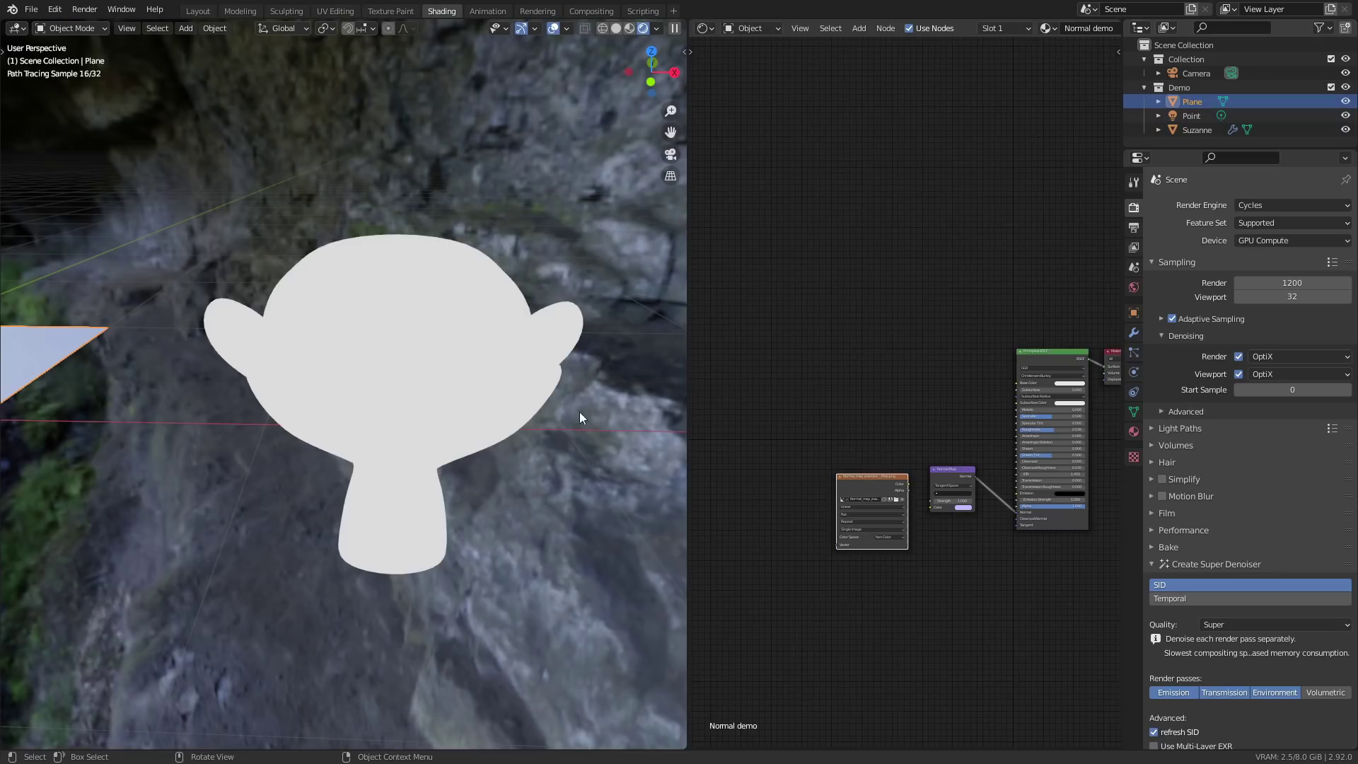
Preview the Texture Coordinate node's Normal output on the Suzanne head and inspect its normal colours from the front.
{"action": "left_click", "coordinate": [437, 388]}
{"action": "scroll", "coordinate": [665, 474], "scroll_direction": "up", "scroll_amount": 2}
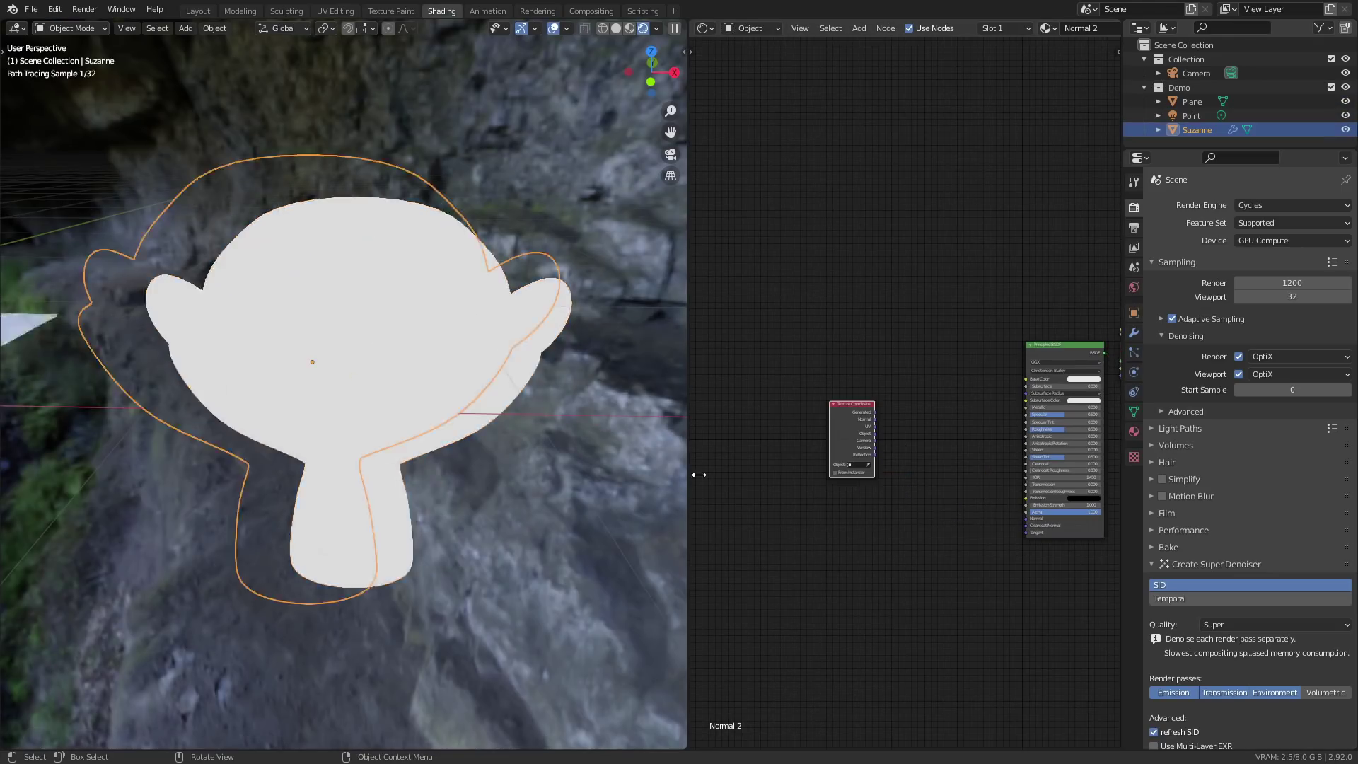
{"action": "scroll", "coordinate": [847, 454], "scroll_direction": "up", "scroll_amount": 1}
{"action": "scroll", "coordinate": [847, 455], "scroll_direction": "down", "scroll_amount": 1}
{"action": "middle_click_drag", "start_coordinate": [836, 462], "coordinate": [805, 463]}
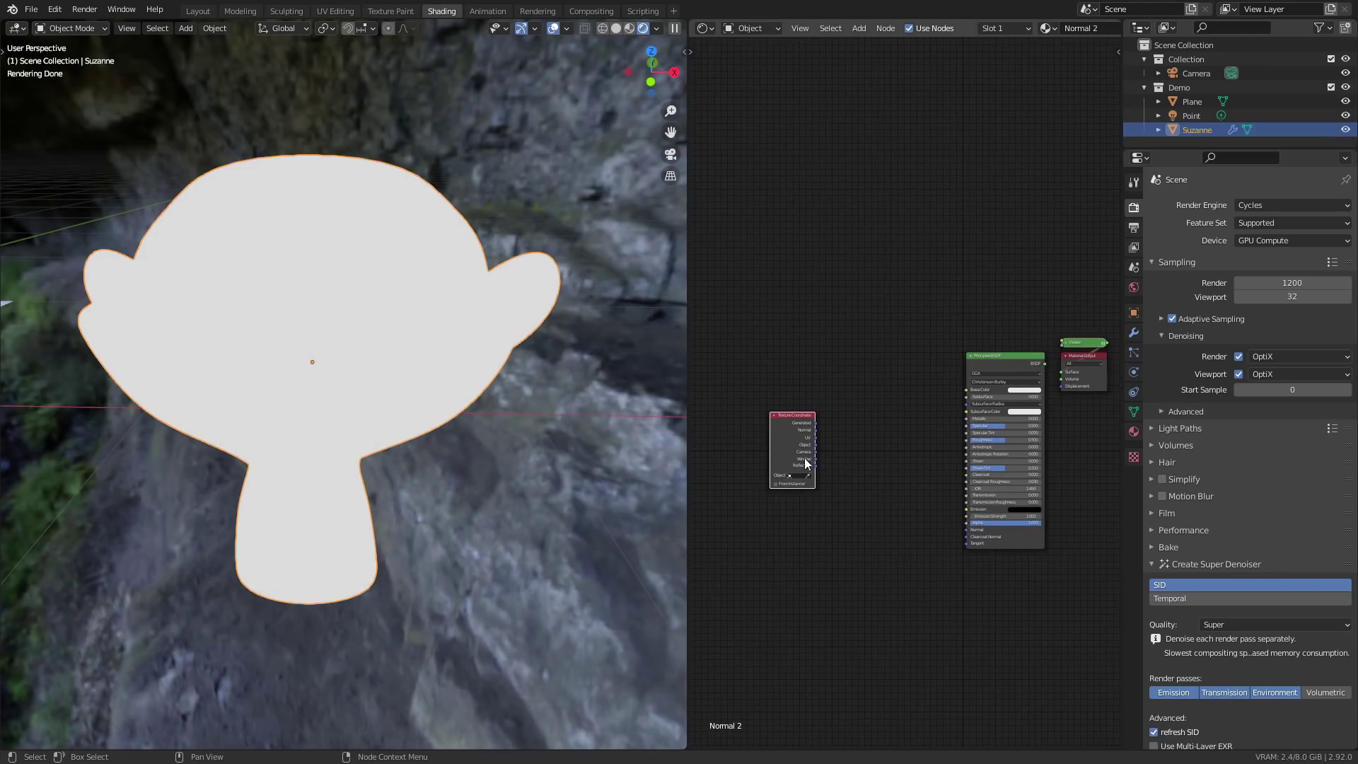
{"action": "left_click", "coordinate": [798, 423], "text": "ctrl+shift"}
{"action": "left_click", "coordinate": [796, 423], "text": "ctrl+shift"}
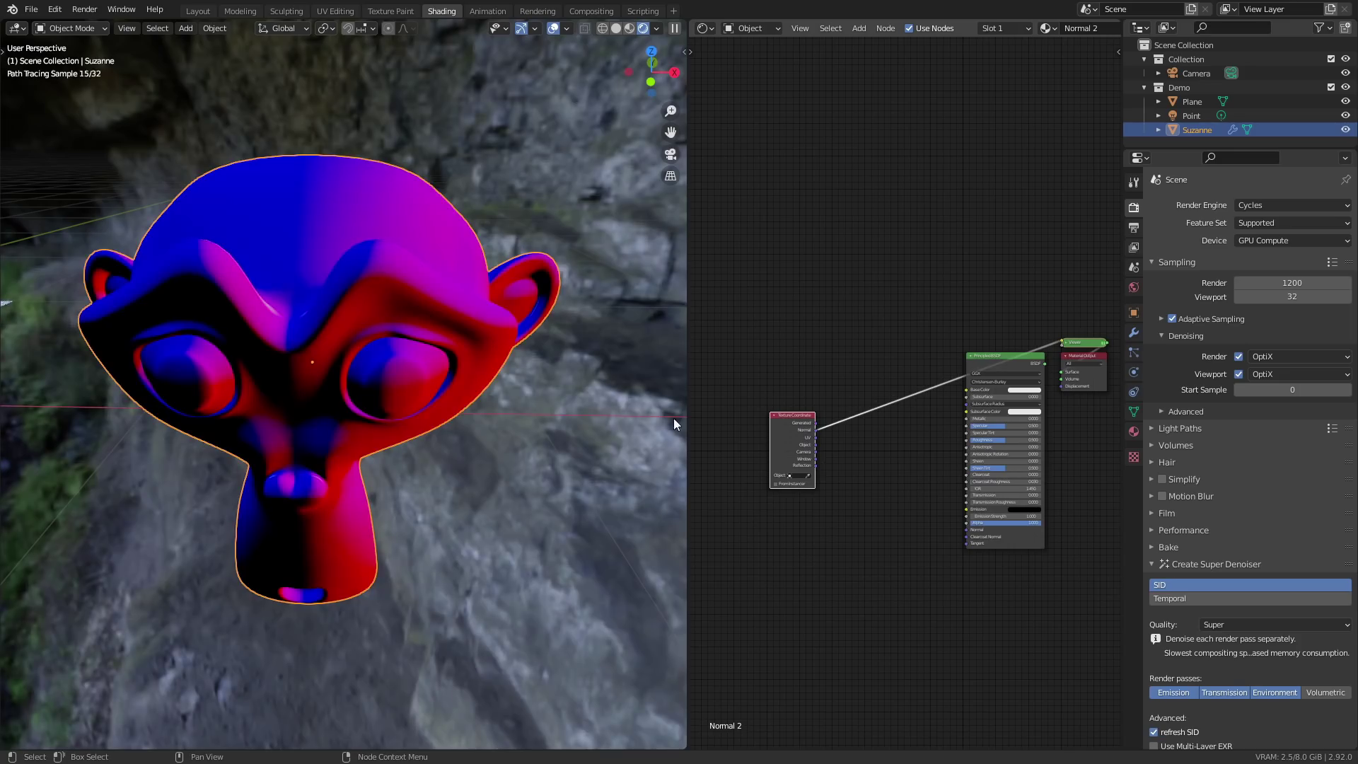
{"action": "middle_click_drag", "start_coordinate": [440, 411], "coordinate": [440, 399]}
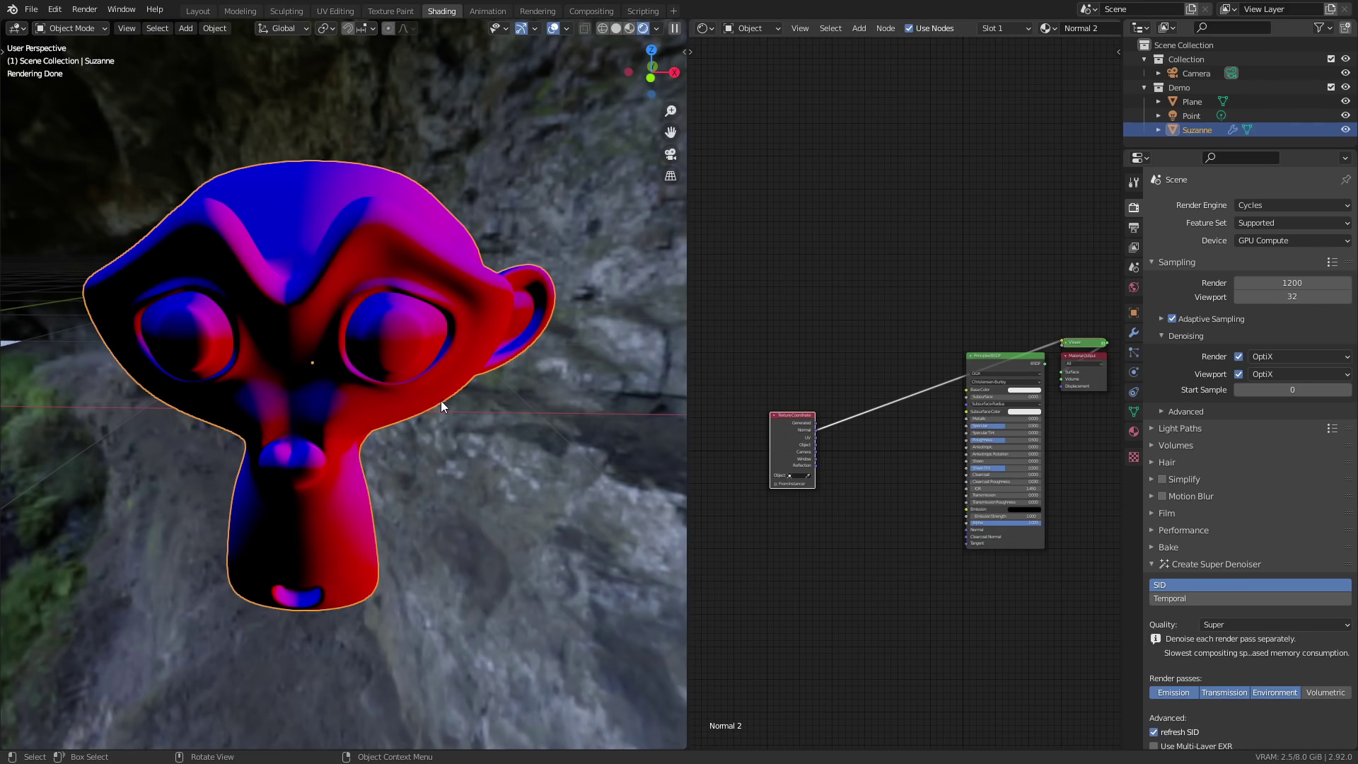
{"action": "middle_click_drag", "start_coordinate": [440, 401], "coordinate": [533, 410]}
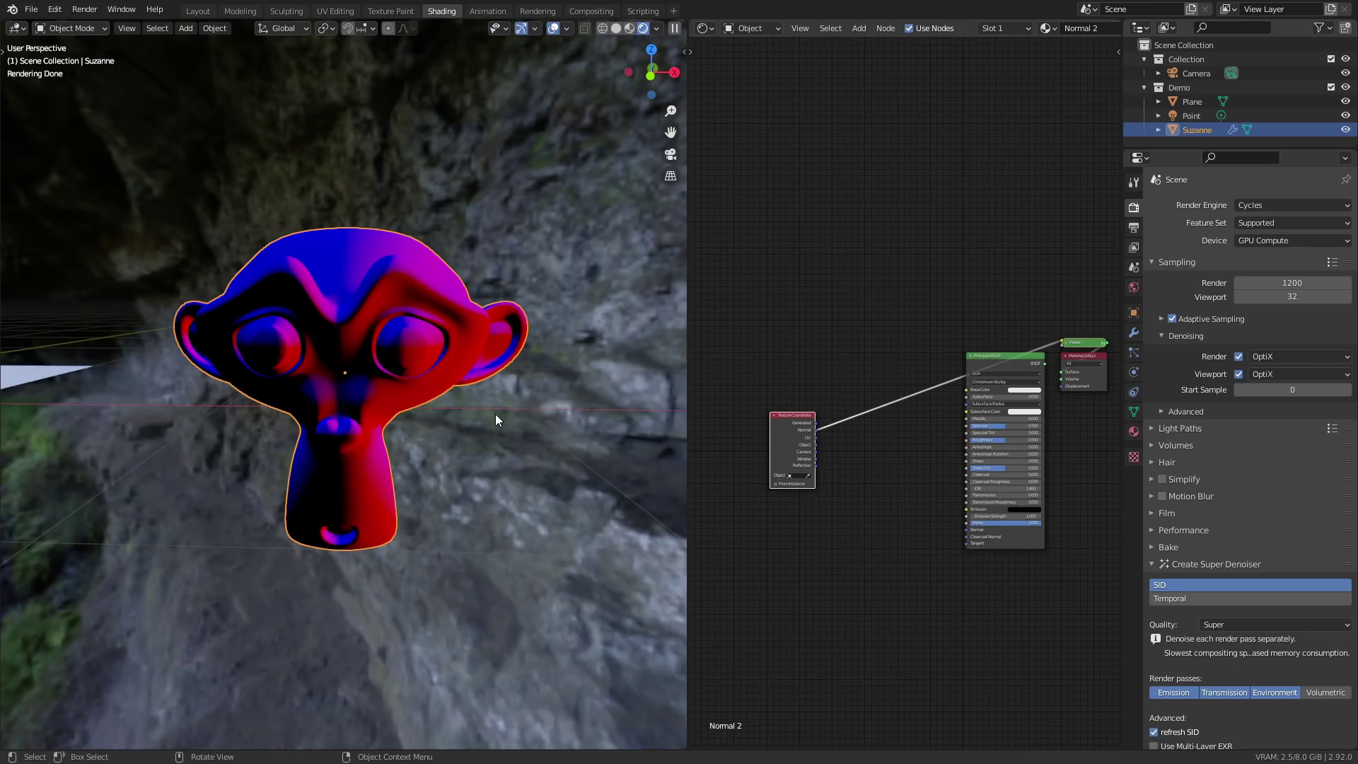
{"action": "scroll", "coordinate": [346, 471], "scroll_direction": "up", "scroll_amount": 2}
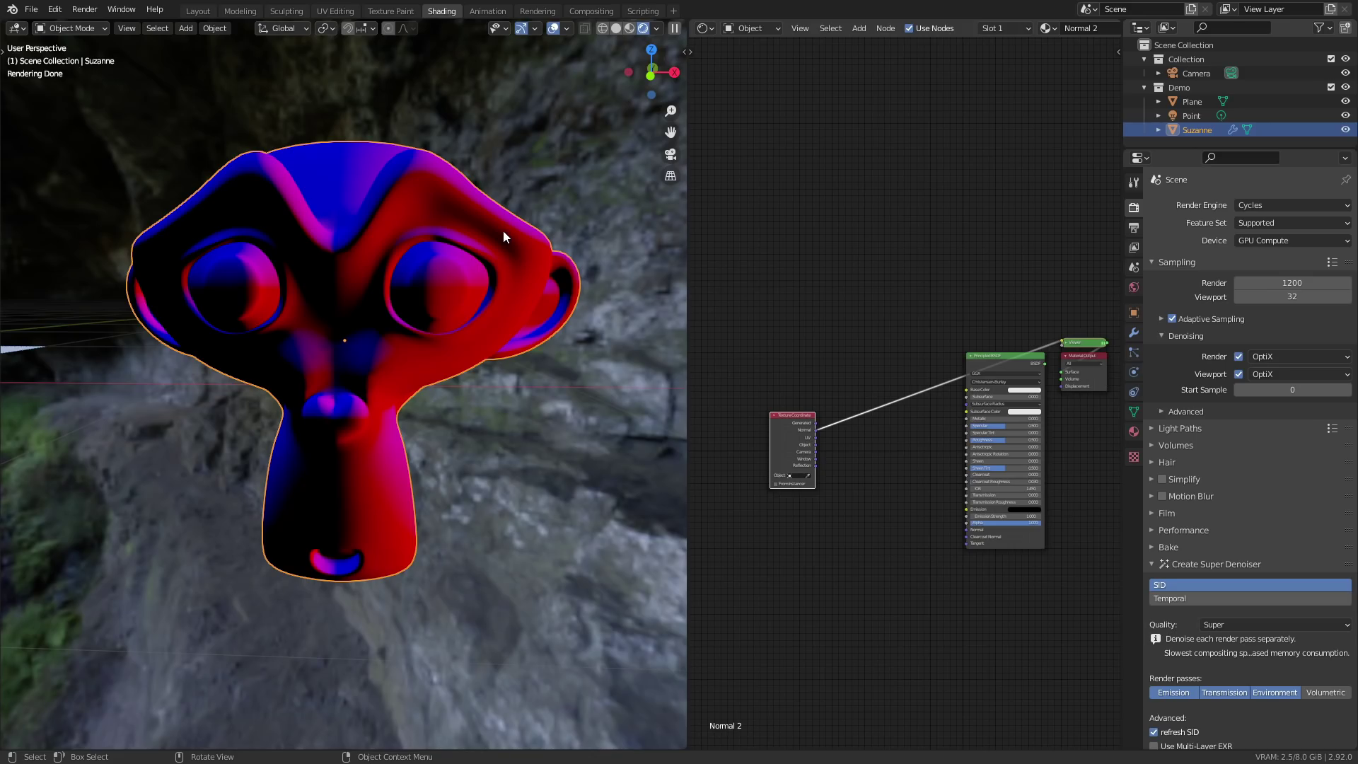
{"action": "scroll", "coordinate": [482, 301], "scroll_direction": "down", "scroll_amount": 5}
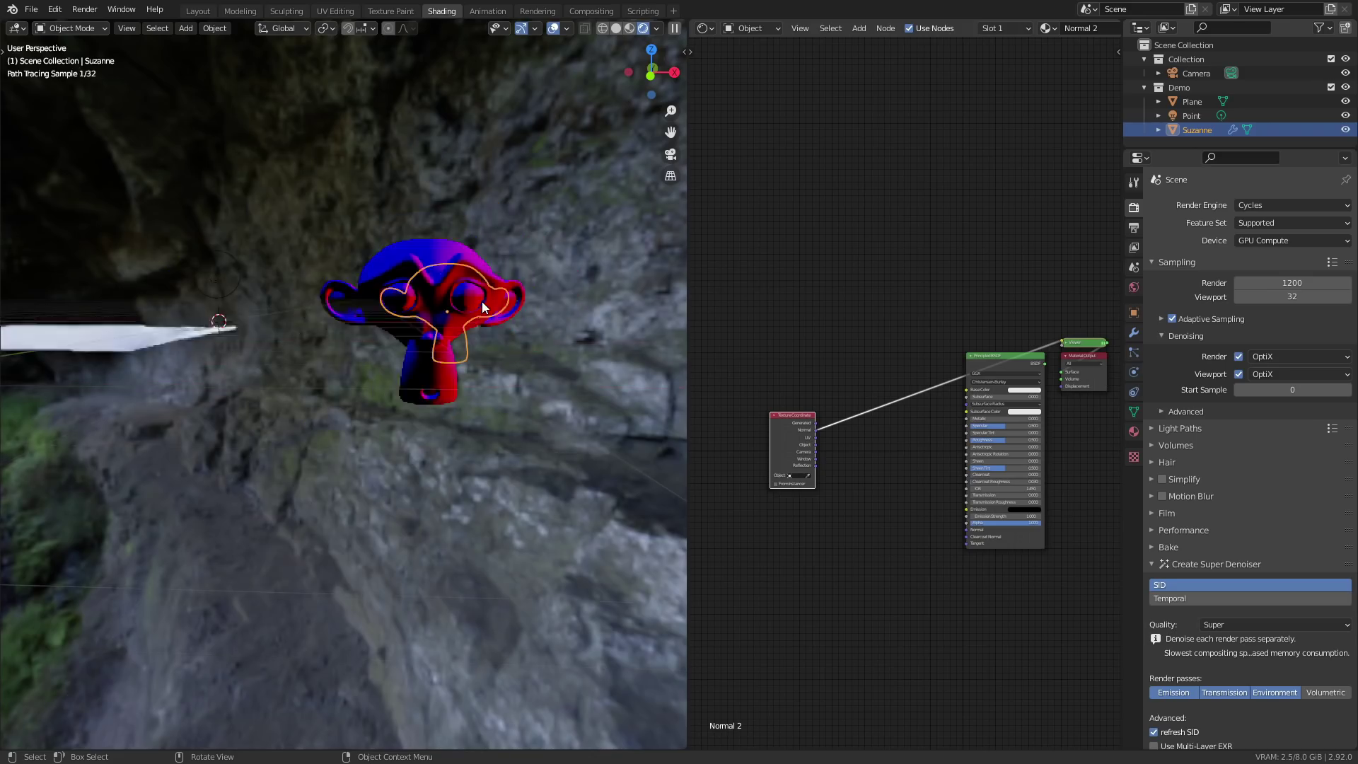
In the plane's material, link the normal map image's Color to the Normal Map node's Color and preview the Principled BSDF.
{"action": "middle_click_drag", "start_coordinate": [407, 308], "coordinate": [508, 422]}
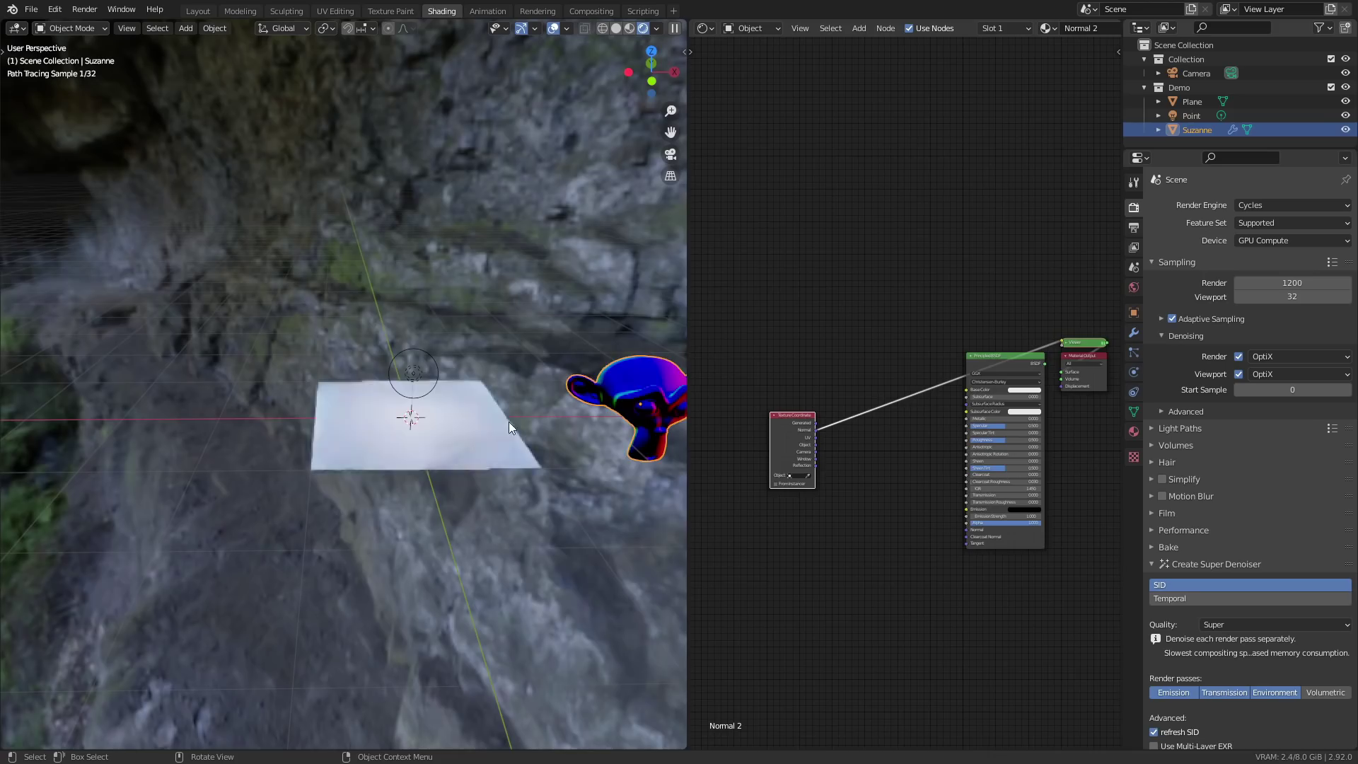
{"action": "scroll", "coordinate": [395, 379], "scroll_direction": "up", "scroll_amount": 4}
{"action": "left_click_drag", "start_coordinate": [858, 491], "coordinate": [896, 531]}
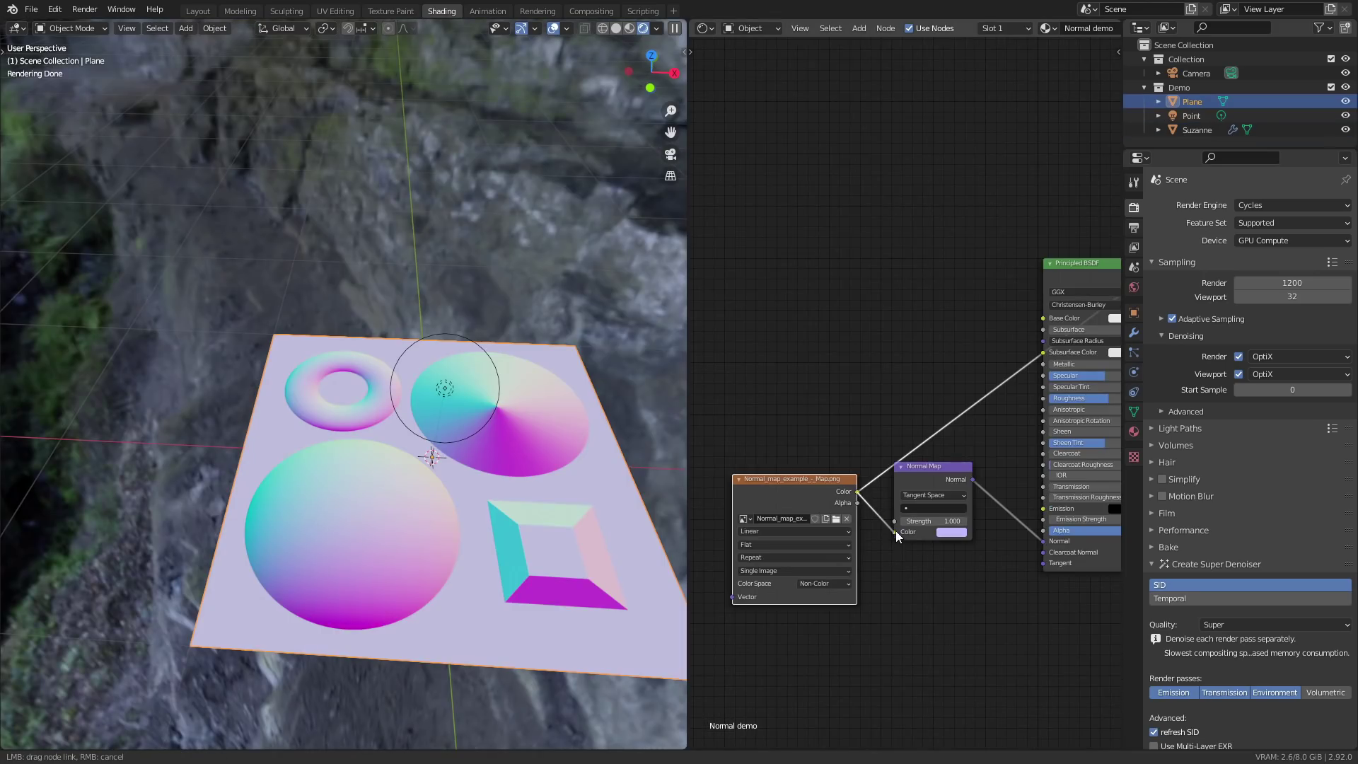
{"action": "middle_click_drag", "start_coordinate": [528, 444], "coordinate": [408, 449], "text": "shift"}
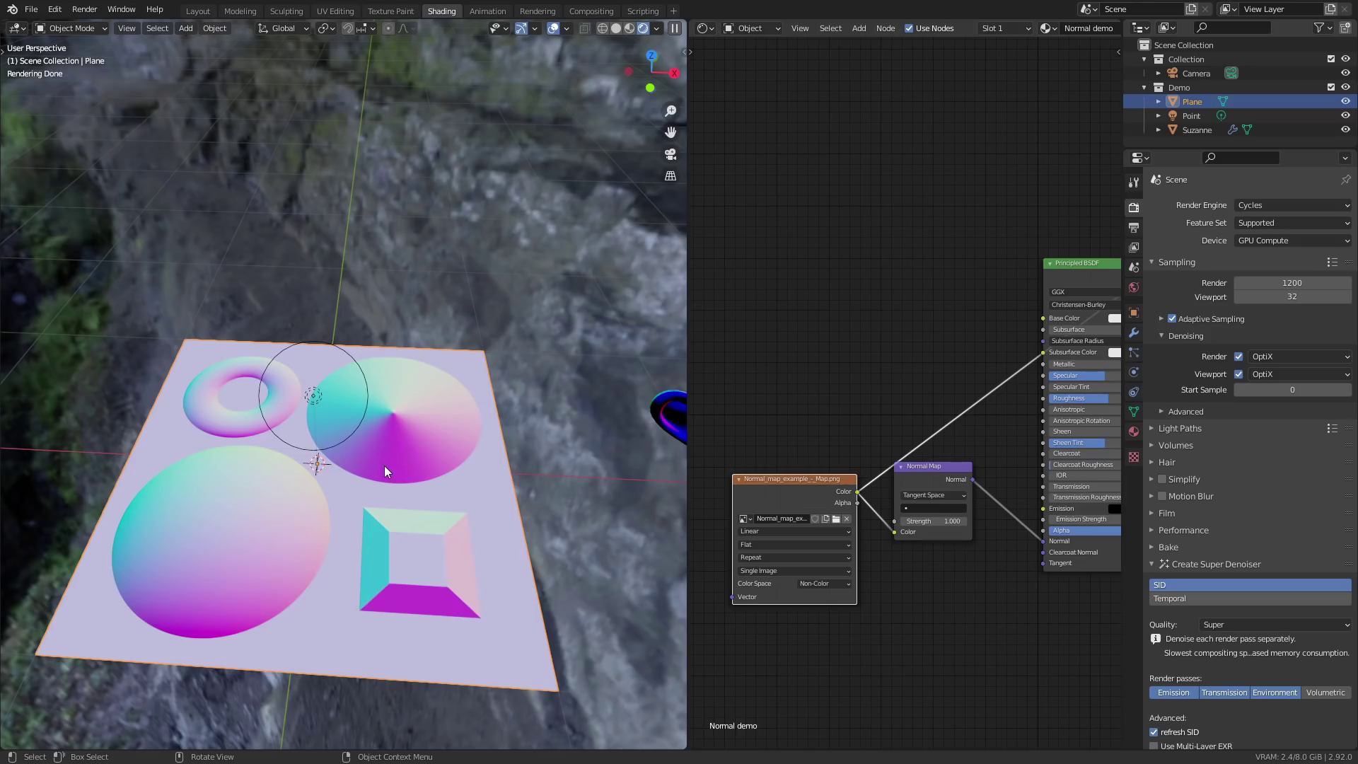
{"action": "left_click", "coordinate": [1065, 271], "text": "ctrl+shift"}
Try moving the point light over the plane in top view to see how the normal-mapped shapes react.
{"action": "left_click", "coordinate": [314, 396]}
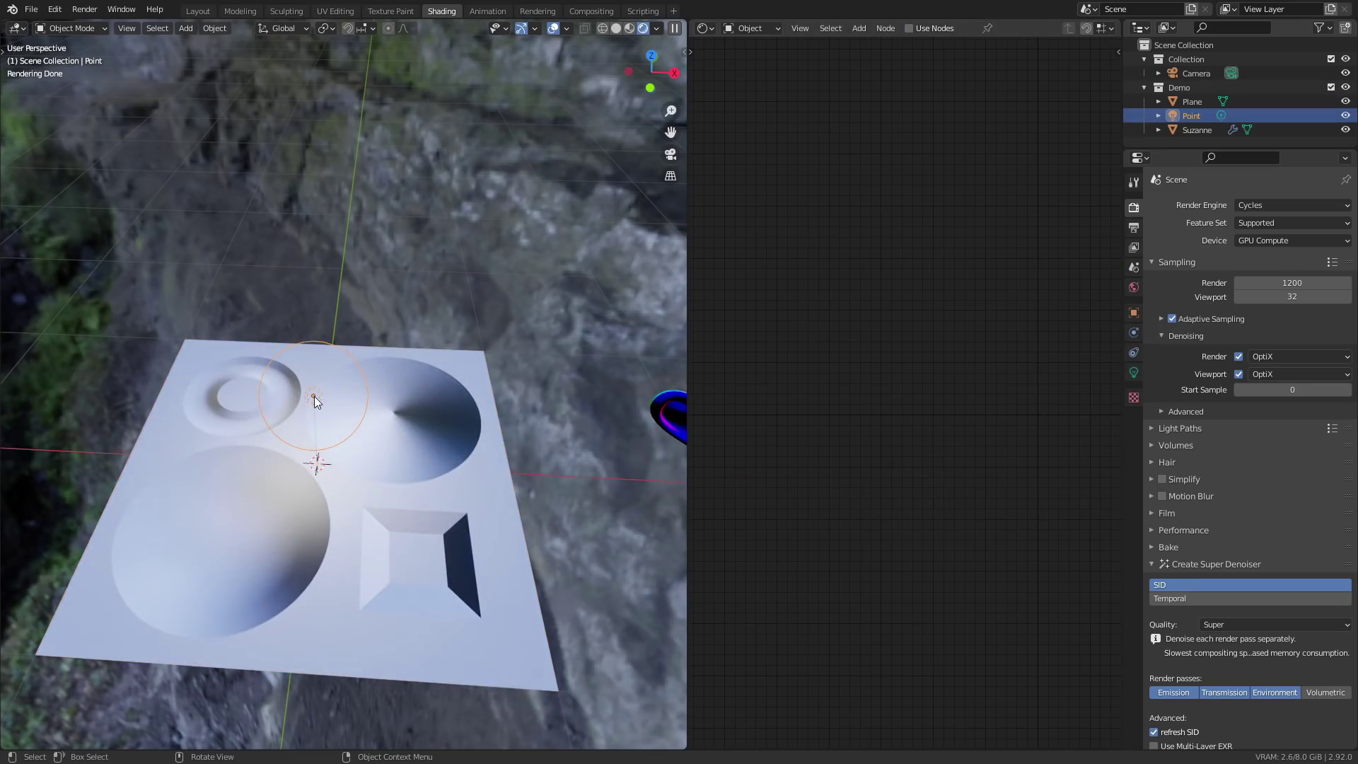
{"action": "key", "text": "KP_7"}
{"action": "scroll", "coordinate": [243, 345], "scroll_direction": "up", "scroll_amount": 3}
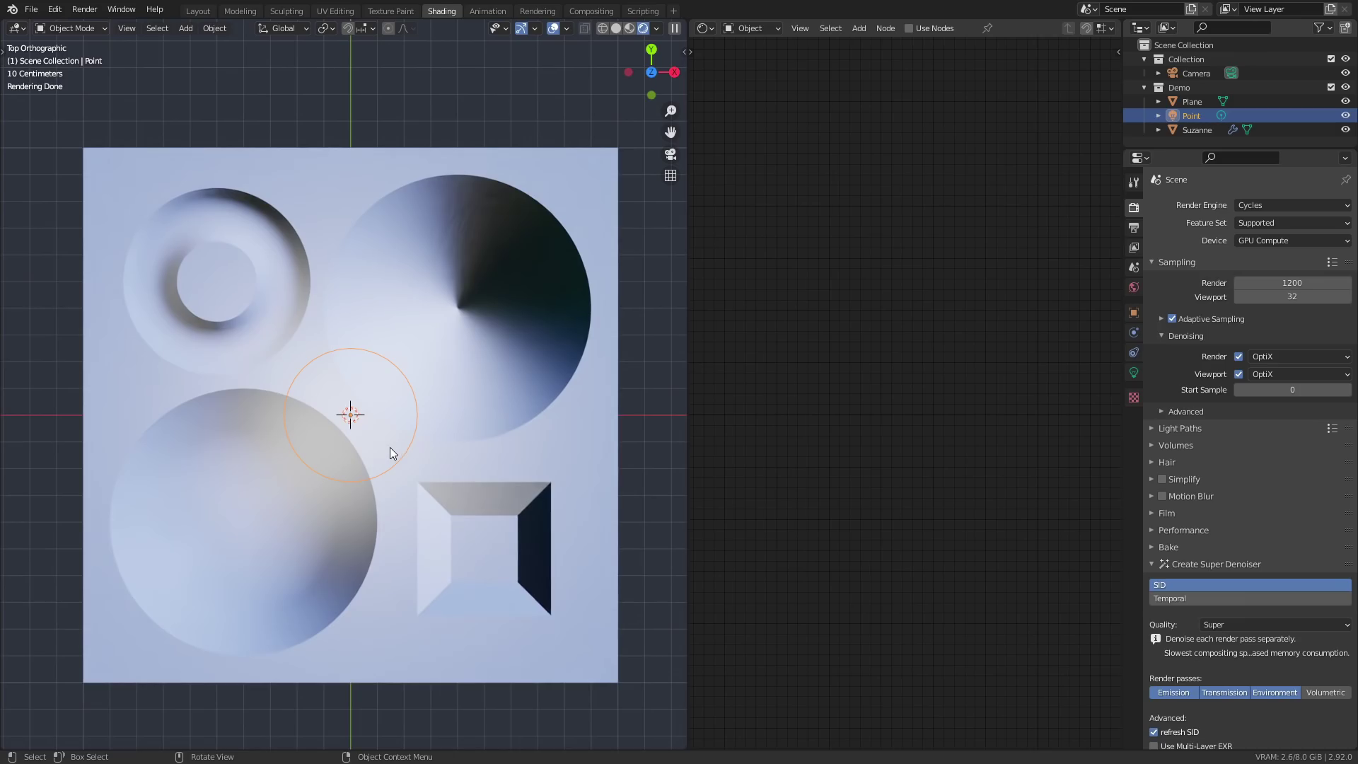
{"action": "key", "text": "g"}
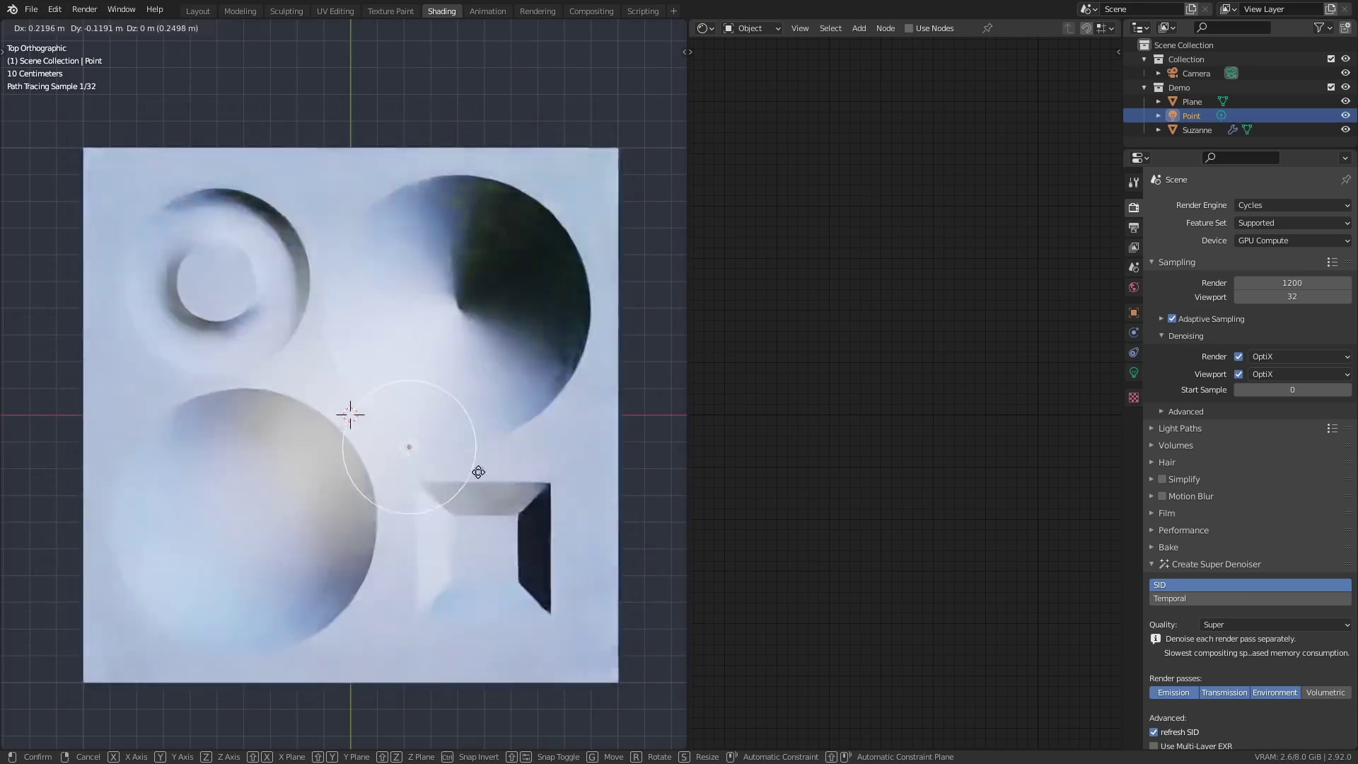
{"action": "right_click", "coordinate": [349, 409]}
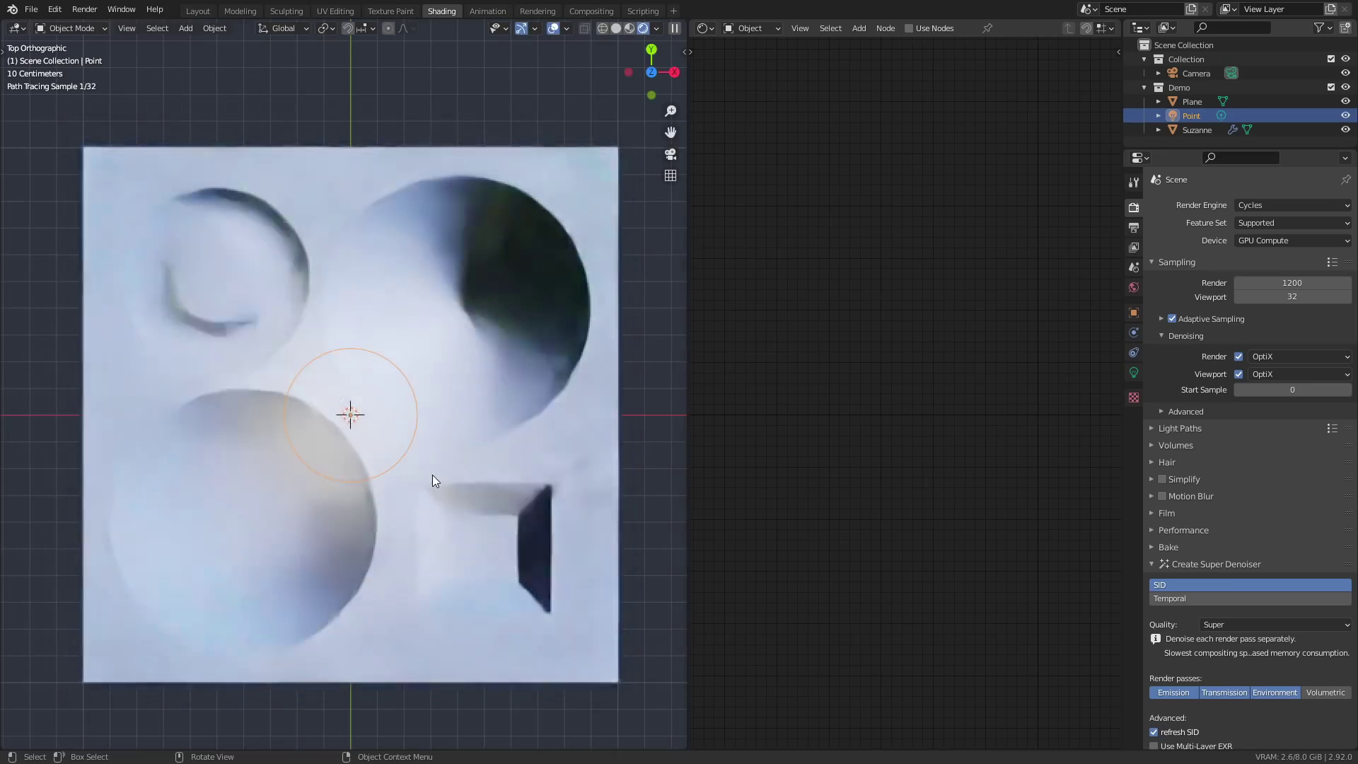
Set the plane material's Metallic to 1.000 and Roughness to 0.295.
{"action": "scroll", "coordinate": [435, 477], "scroll_direction": "down", "scroll_amount": 1}
{"action": "left_click", "coordinate": [544, 472]}
{"action": "middle_click_drag", "start_coordinate": [951, 429], "coordinate": [778, 449]}
{"action": "left_click_drag", "start_coordinate": [939, 385], "coordinate": [1052, 385]}
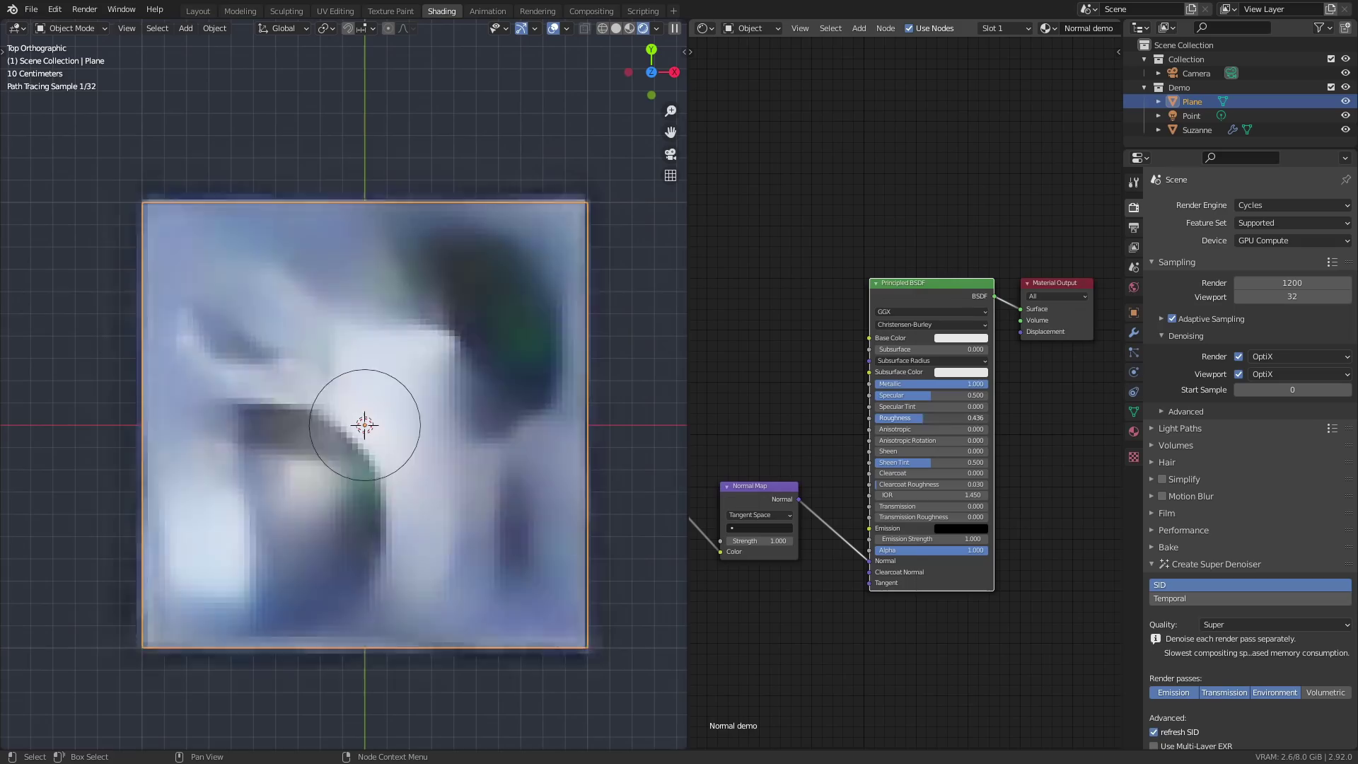
{"action": "mouse_move", "coordinate": [935, 417]}
{"action": "left_mouse_down"}
{"action": "mouse_move", "coordinate": [877, 417]}
{"action": "mouse_move", "coordinate": [908, 418]}
{"action": "left_mouse_up"}
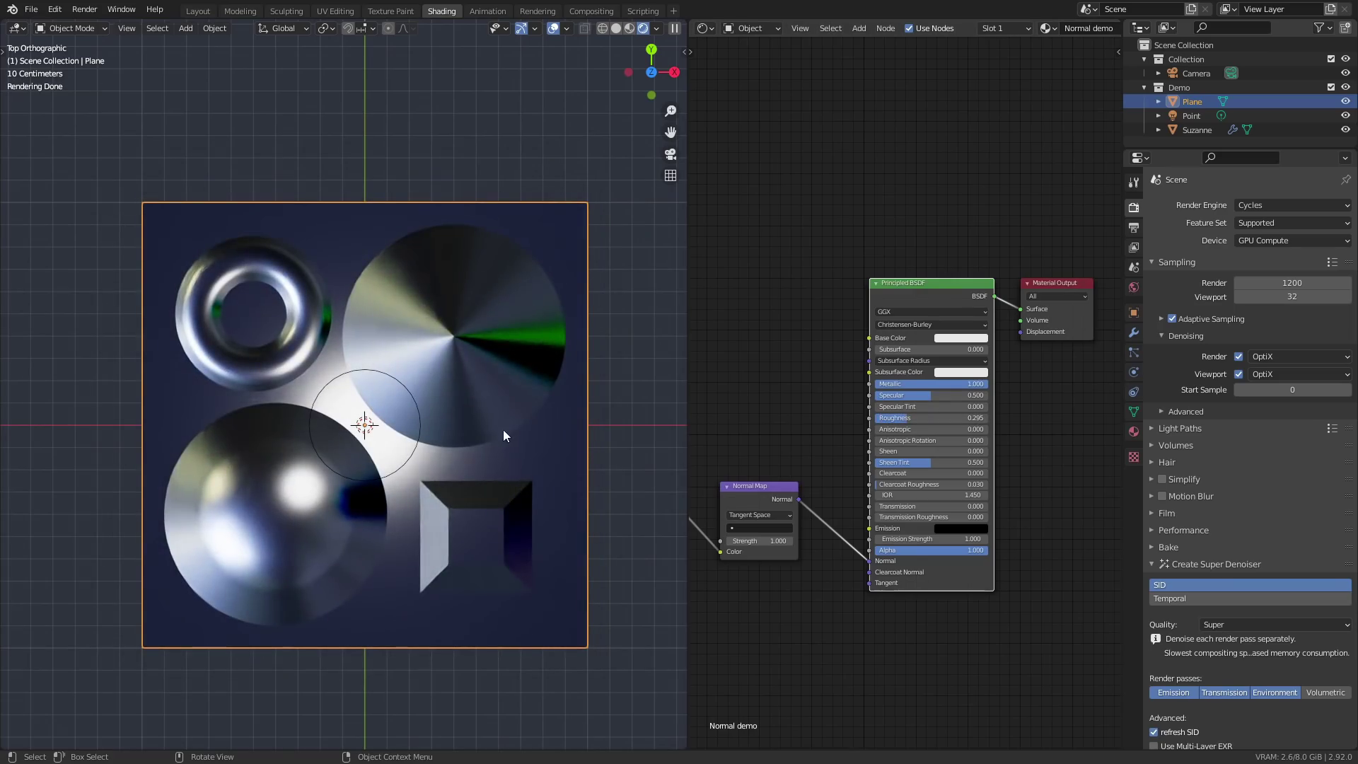
{"action": "scroll", "coordinate": [503, 430], "scroll_direction": "up", "scroll_amount": 1}
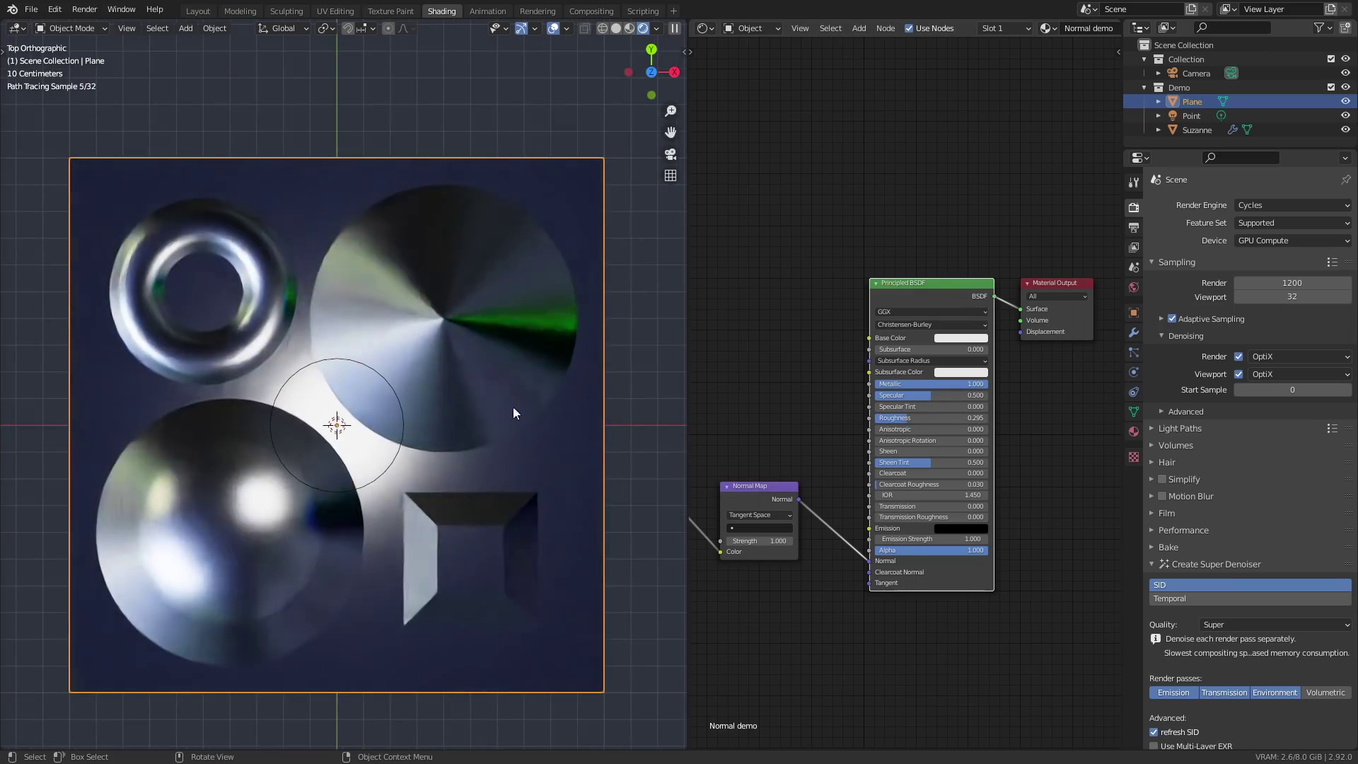
Try shifting the point light across the metallic plane to see its reflections on the normal-mapped shapes.
{"action": "left_click", "coordinate": [338, 436]}
{"action": "key", "text": "g"}
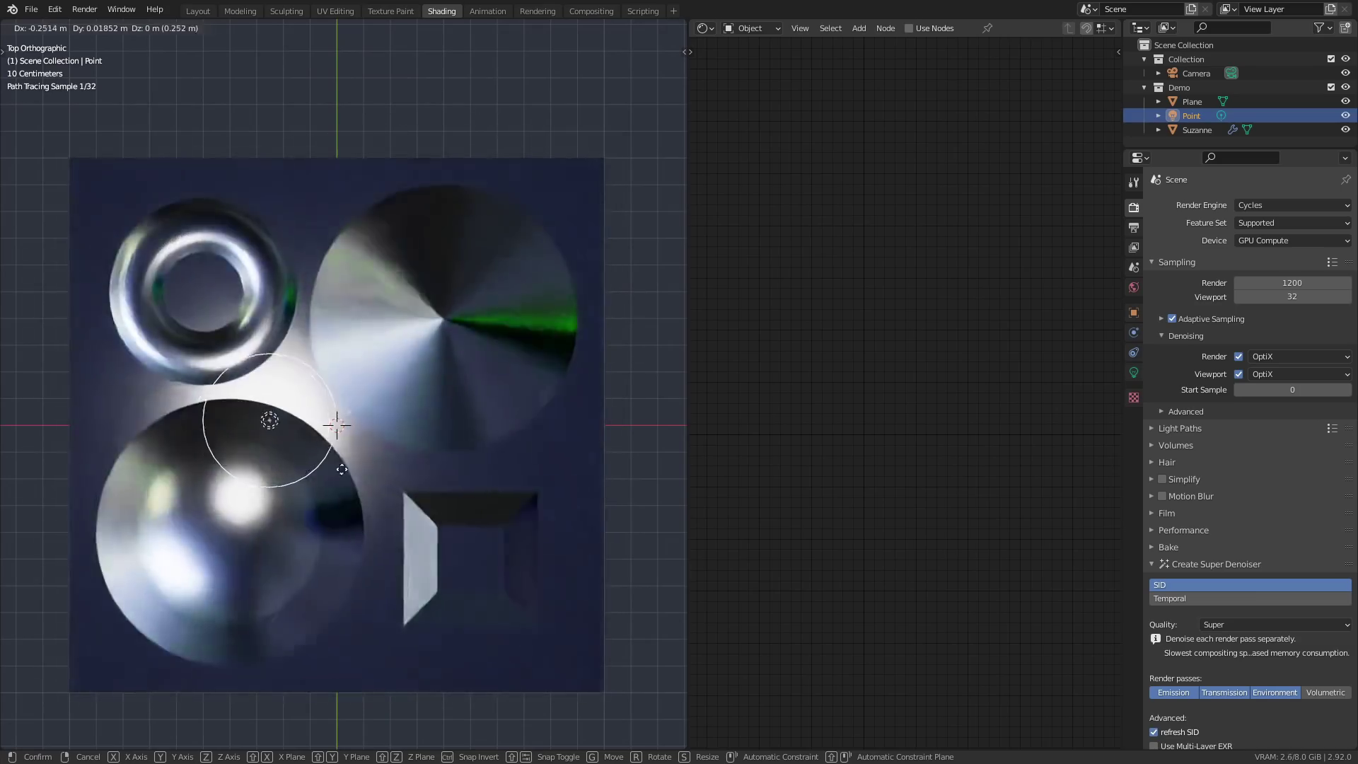
{"action": "left_click", "coordinate": [393, 489]}
{"action": "scroll", "coordinate": [371, 511], "scroll_direction": "down", "scroll_amount": 5}
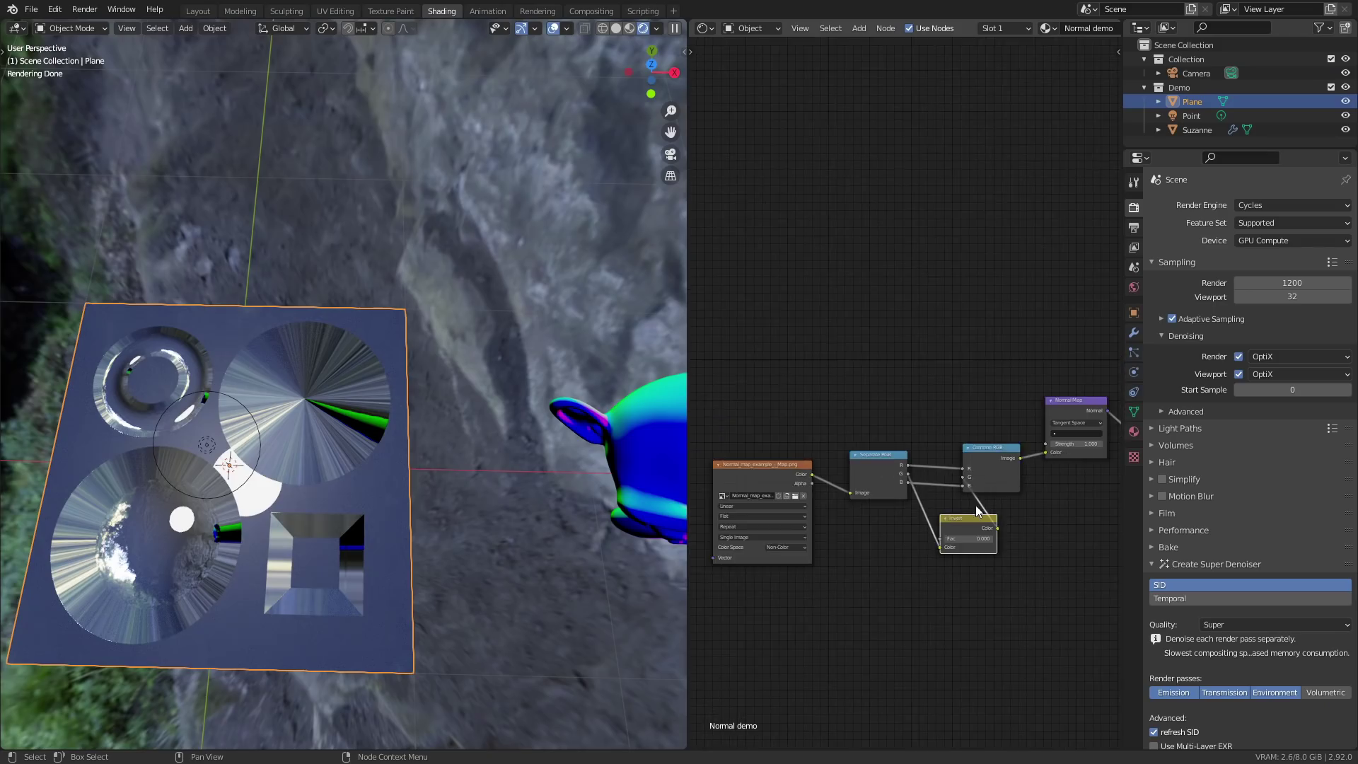
Set the Fac of the Invert node on the normal map's green channel to 1.000.
{"action": "scroll", "coordinate": [992, 502], "scroll_direction": "down", "scroll_amount": 1}
{"action": "middle_click_drag", "start_coordinate": [993, 503], "coordinate": [956, 532]}
{"action": "scroll", "coordinate": [863, 524], "scroll_direction": "down", "scroll_amount": 1}
{"action": "scroll", "coordinate": [933, 527], "scroll_direction": "up", "scroll_amount": 2}
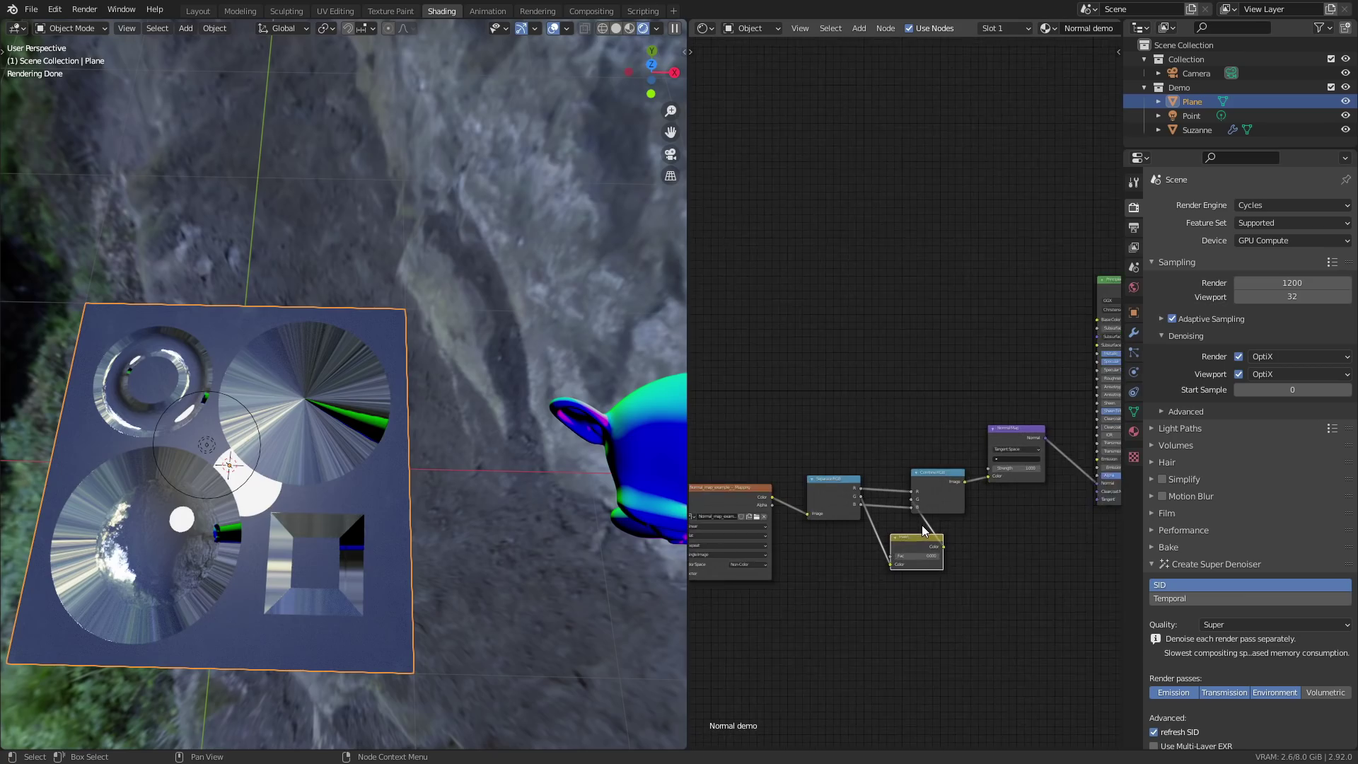
{"action": "middle_click_drag", "start_coordinate": [410, 469], "coordinate": [574, 414]}
{"action": "scroll", "coordinate": [522, 444], "scroll_direction": "up", "scroll_amount": 2}
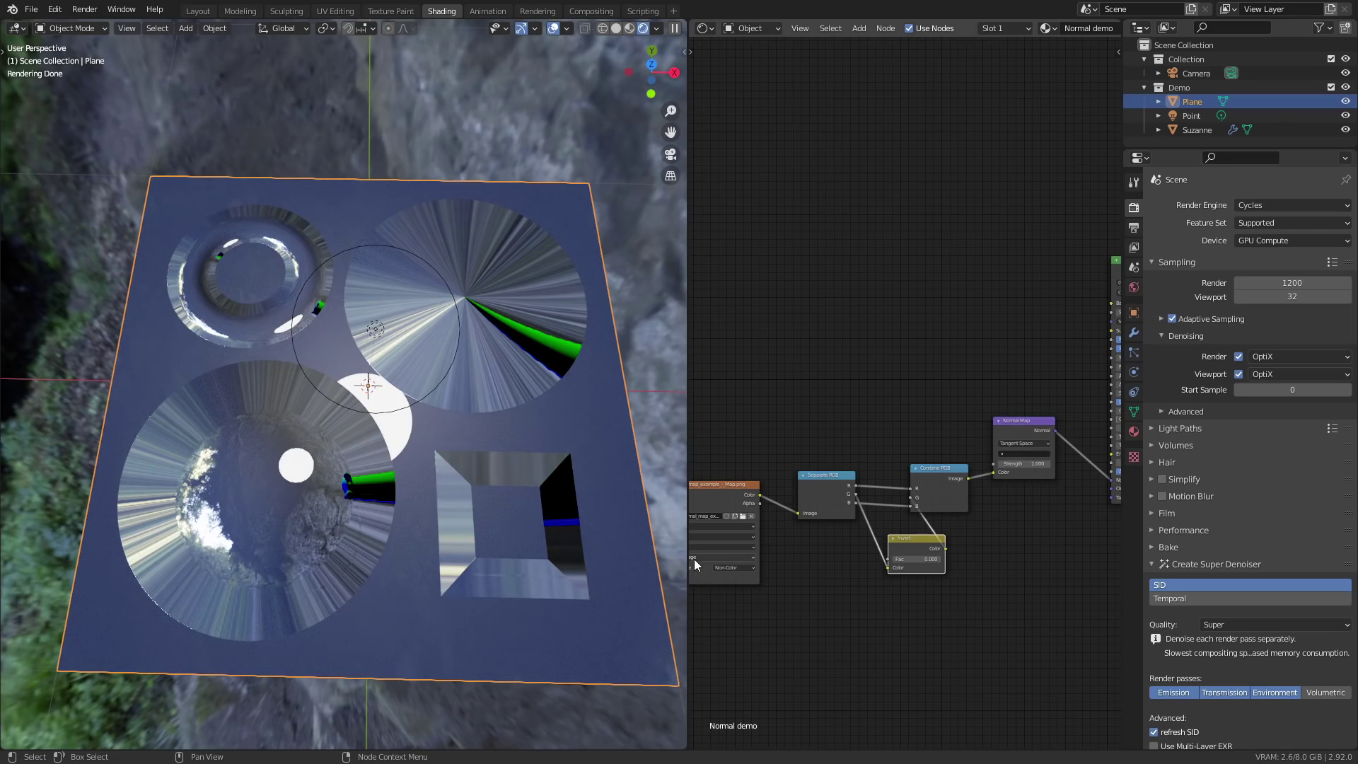
{"action": "scroll", "coordinate": [604, 563], "scroll_direction": "up", "scroll_amount": 1}
{"action": "scroll", "coordinate": [604, 569], "scroll_direction": "down", "scroll_amount": 1}
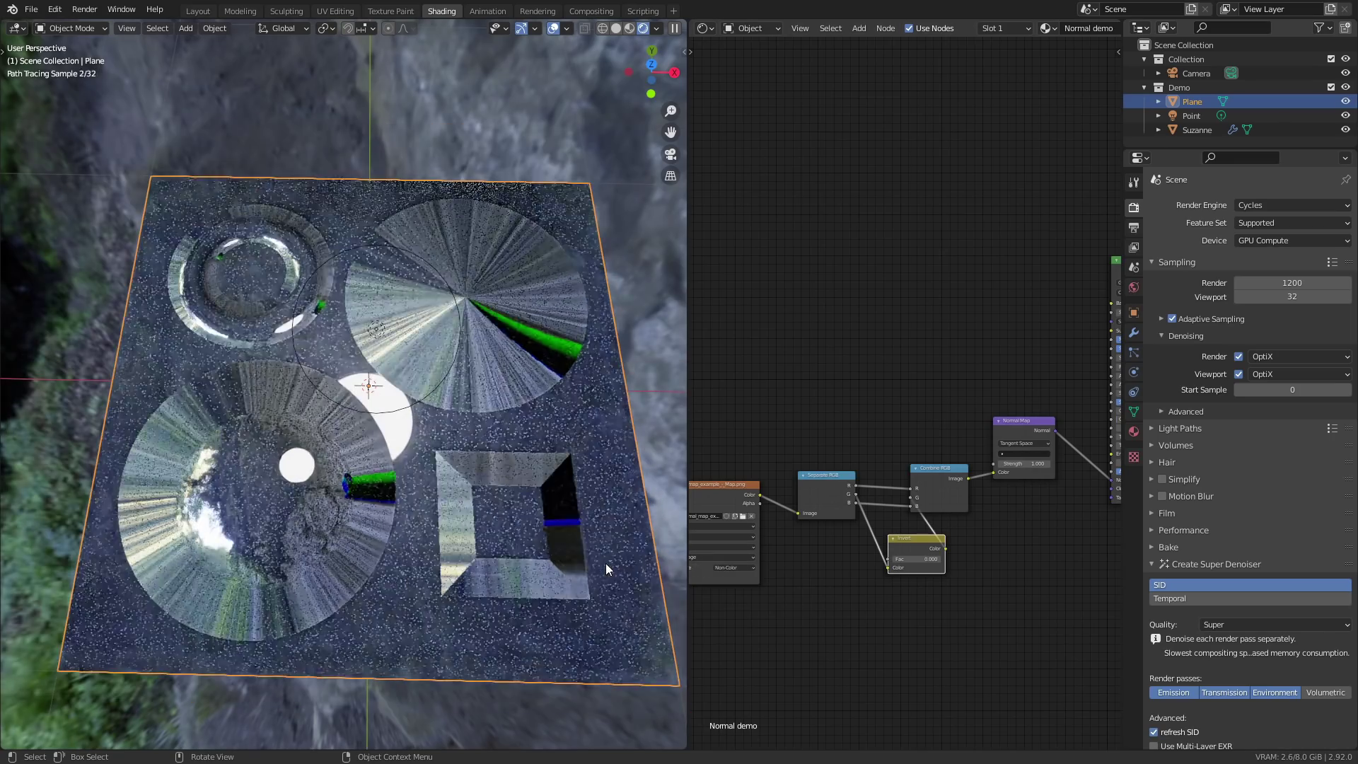
{"action": "scroll", "coordinate": [831, 579], "scroll_direction": "up", "scroll_amount": 2}
{"action": "middle_click_drag", "start_coordinate": [948, 567], "coordinate": [882, 581]}
{"action": "left_click_drag", "start_coordinate": [866, 557], "coordinate": [923, 555]}
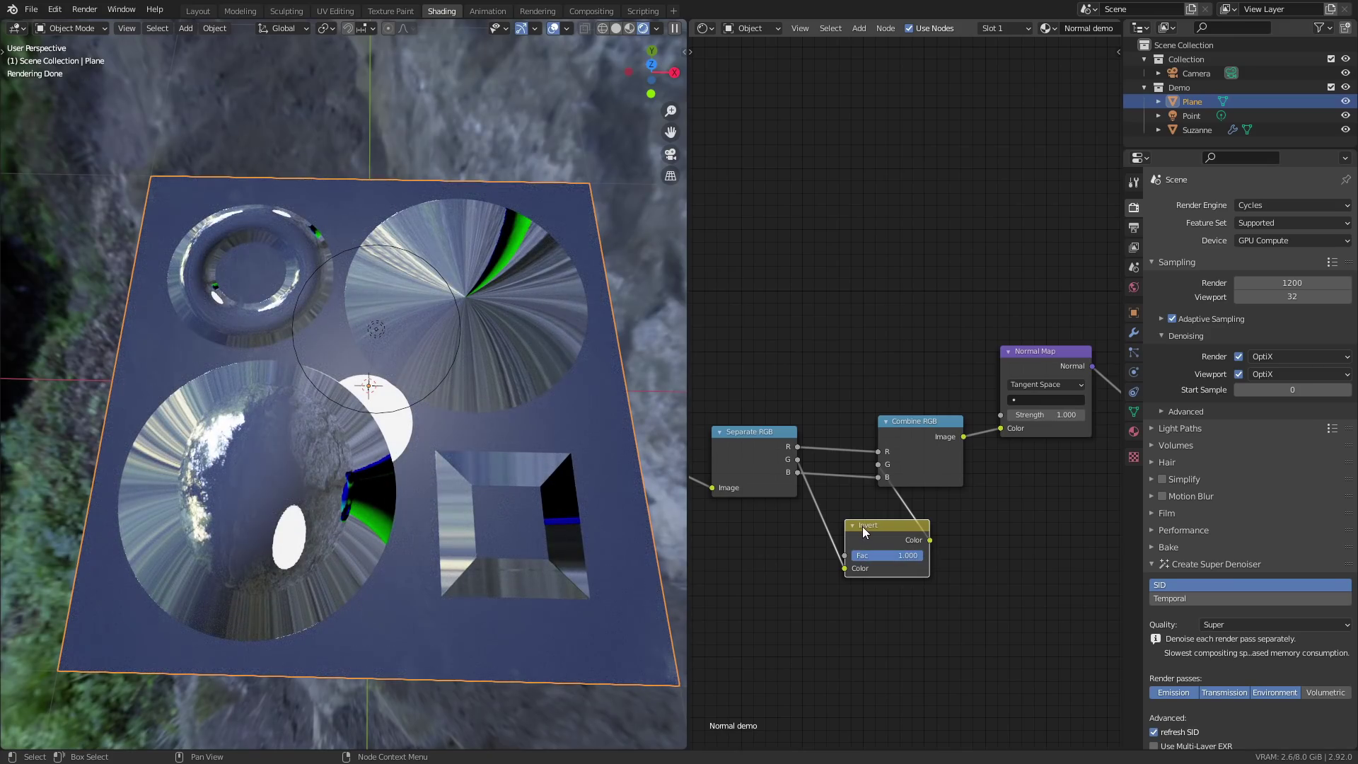
Link the normal map image directly to the Normal Map node and delete the Separate RGB, Combine RGB and Invert nodes.
{"action": "scroll", "coordinate": [863, 526], "scroll_direction": "down", "scroll_amount": 3}
{"action": "left_click_drag", "start_coordinate": [763, 500], "coordinate": [960, 460]}
{"action": "left_click_drag", "start_coordinate": [948, 618], "coordinate": [794, 495]}
{"action": "key", "text": "Delete"}
Set the plane material's Metallic to 0 and its Roughness to about 0.55.
{"action": "middle_click_drag", "start_coordinate": [1010, 503], "coordinate": [957, 532]}
{"action": "key", "text": "Return"}
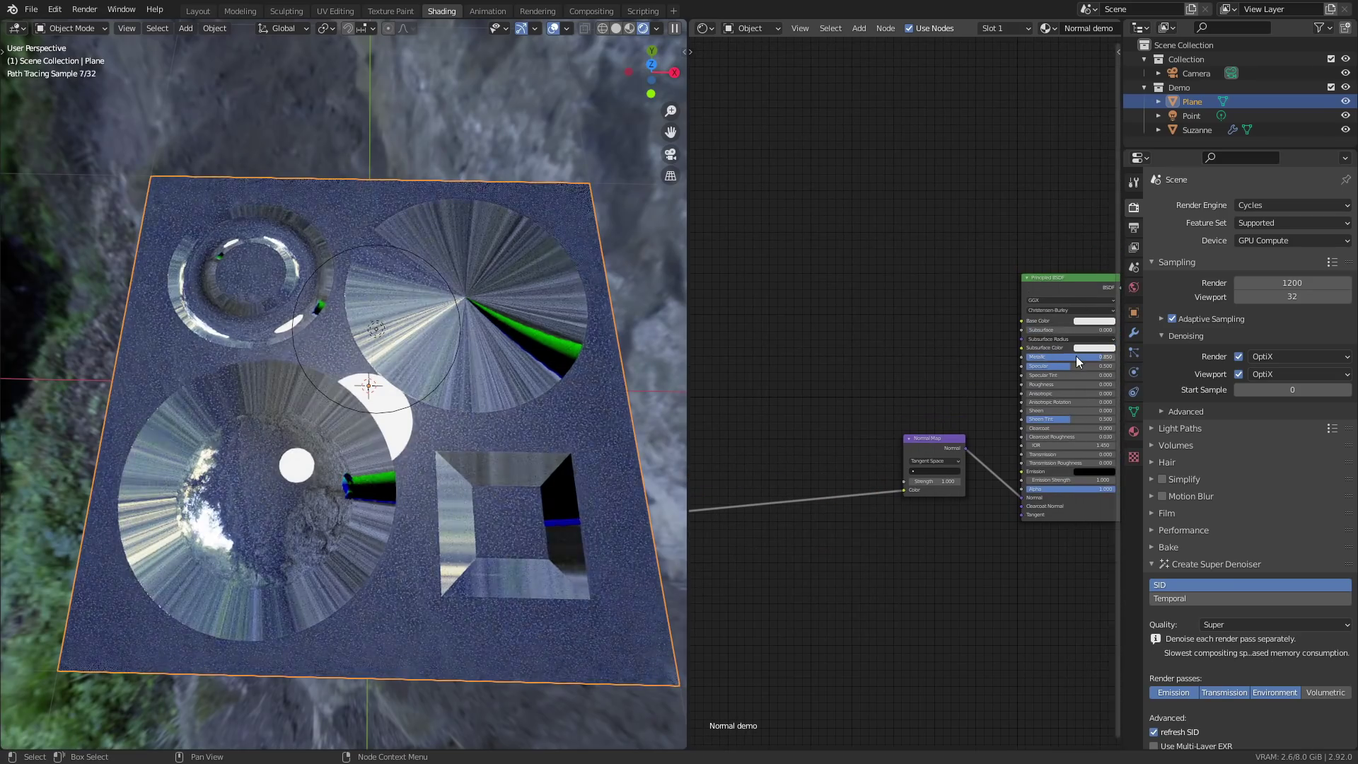
{"action": "left_click_drag", "start_coordinate": [1080, 358], "coordinate": [1076, 384]}
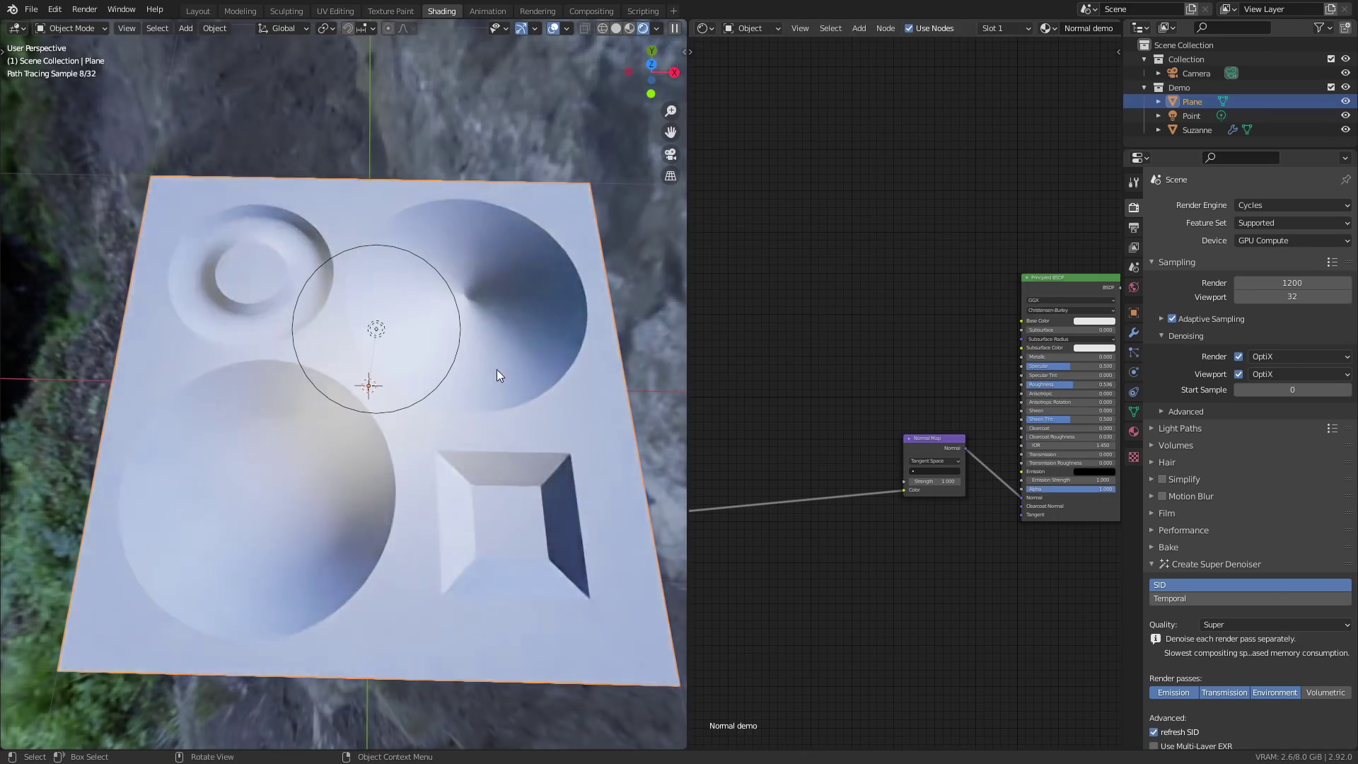